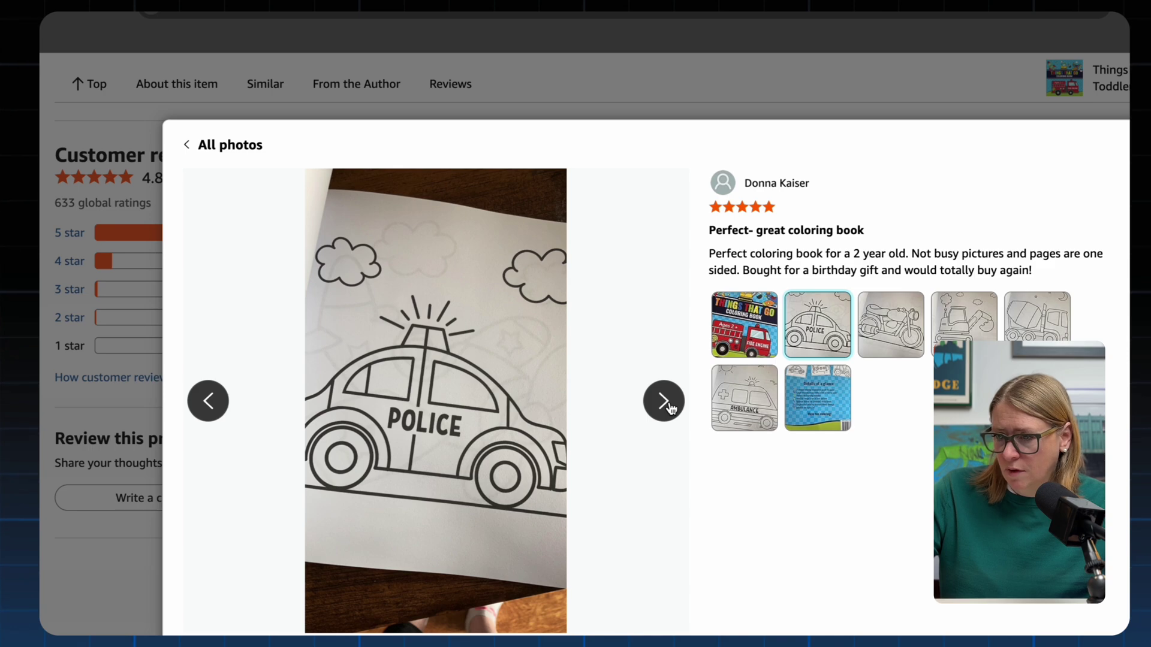
Advance the review photo viewer to the next customer photo, the motorcycle coloring page
click(663, 401)
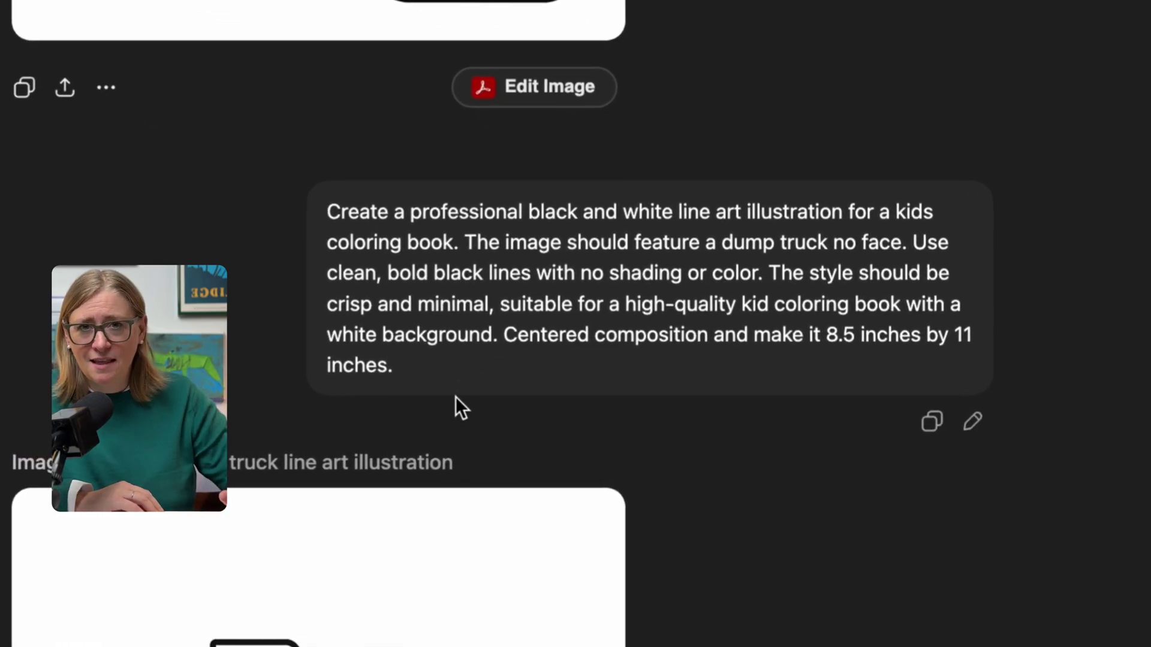
Select the full dump truck coloring-page prompt text for copying
triple_click(388, 365)
click(387, 366)
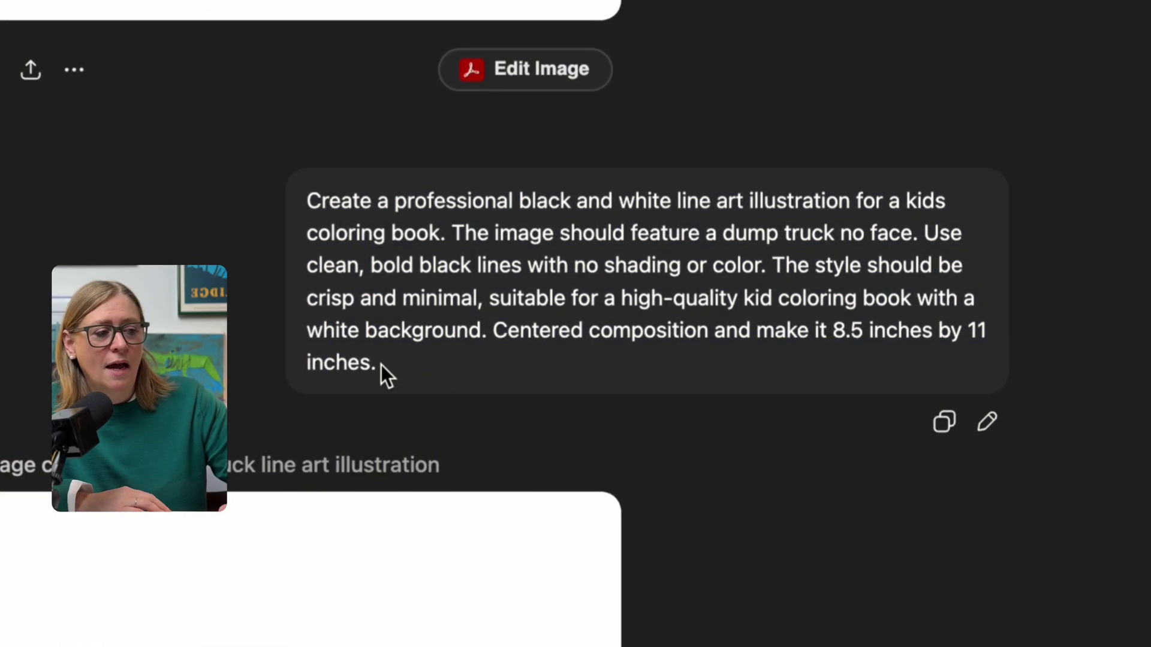
drag(380, 364, 290, 157)
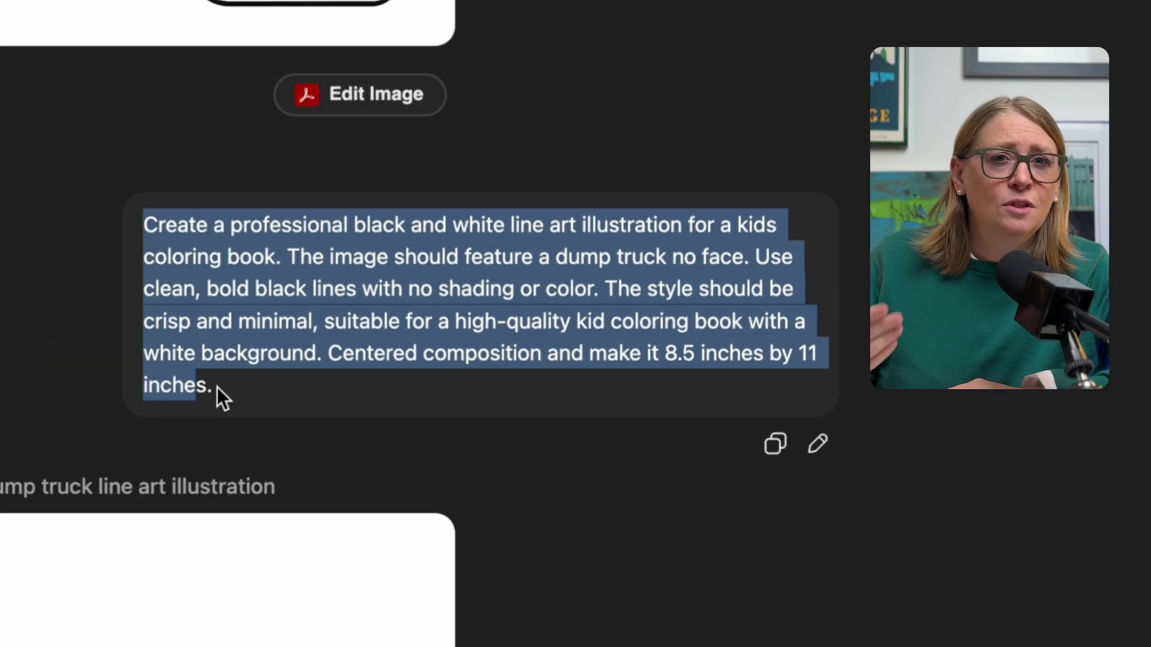
click(380, 364)
drag(217, 388, 131, 215)
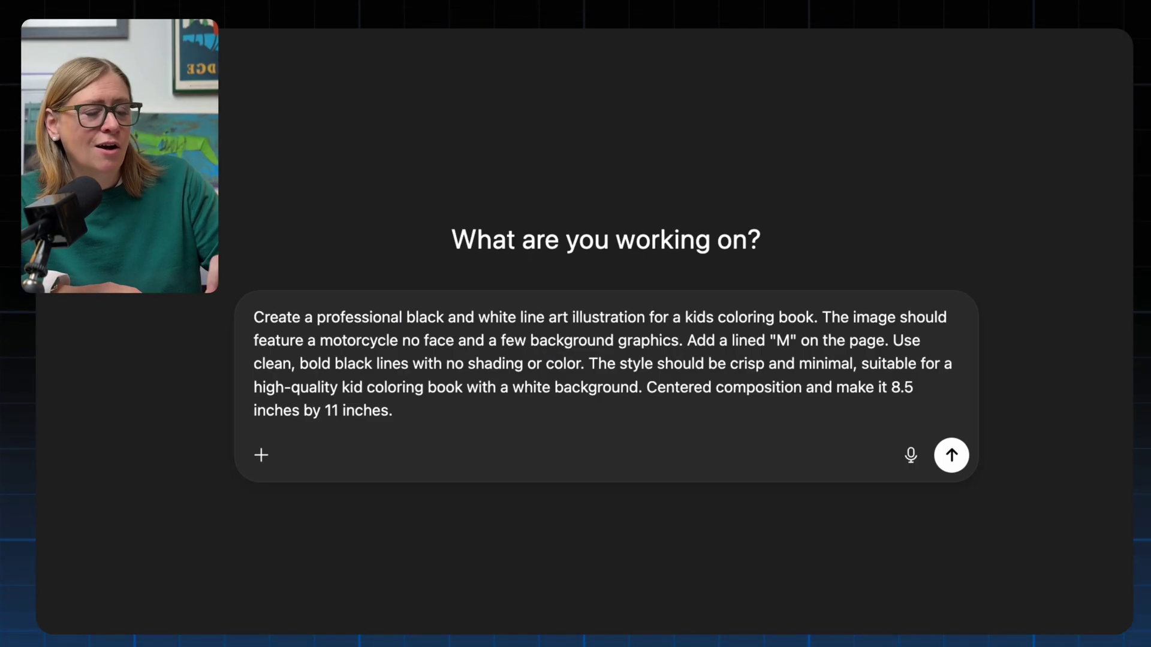
Change 'lined' to 'letter', switch to Create image, and send the motorcycle prompt
key(BackSpace)
key(BackSpace)
key(BackSpace)
key(BackSpace)
key(BackSpace)
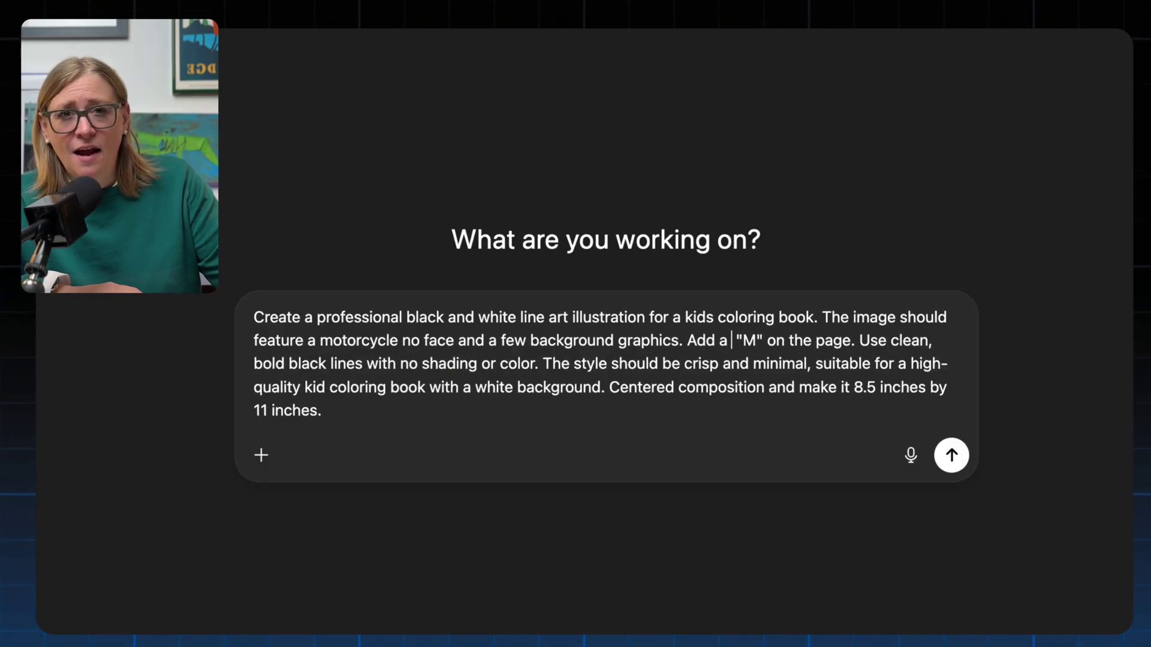
text(letter)
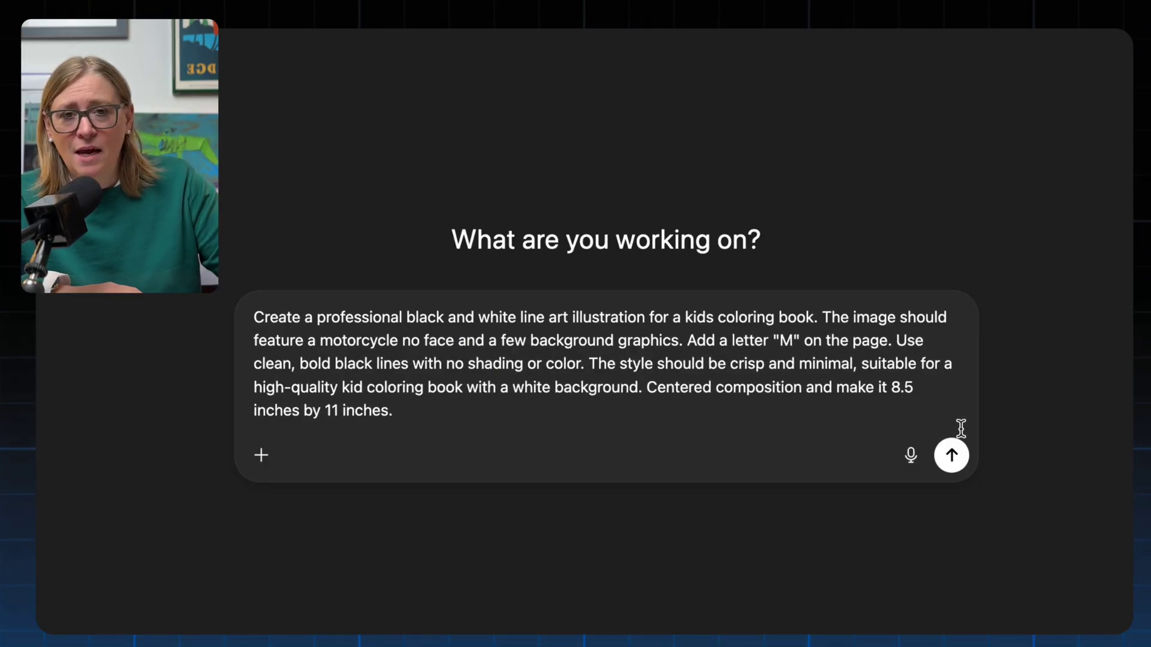
click(259, 458)
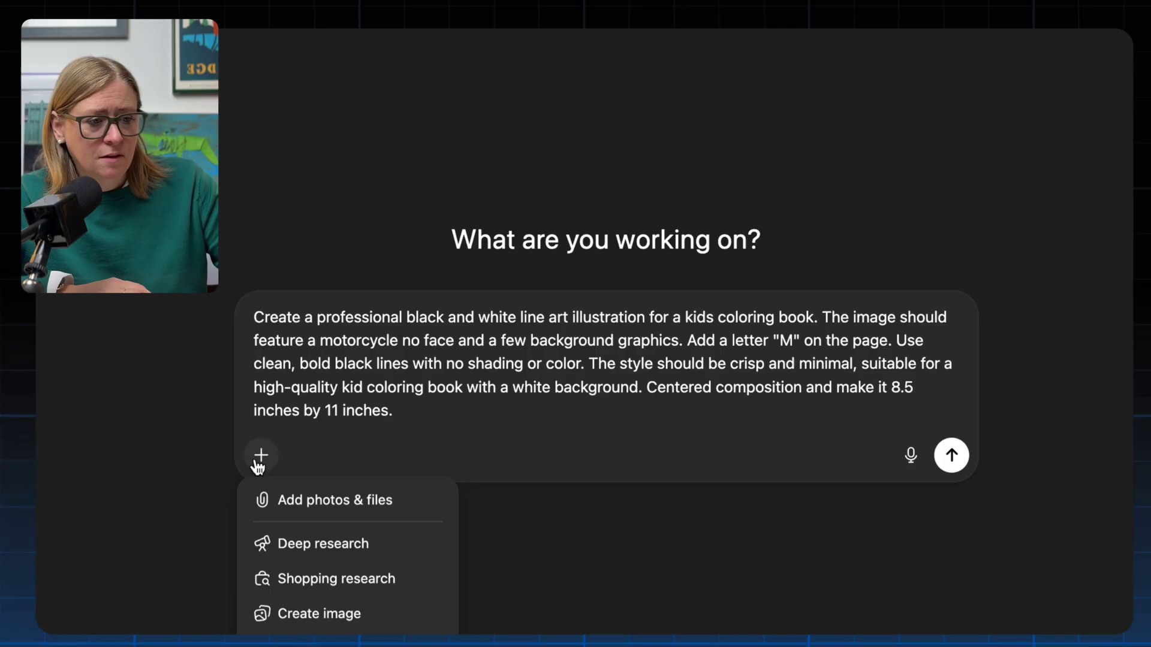
click(323, 616)
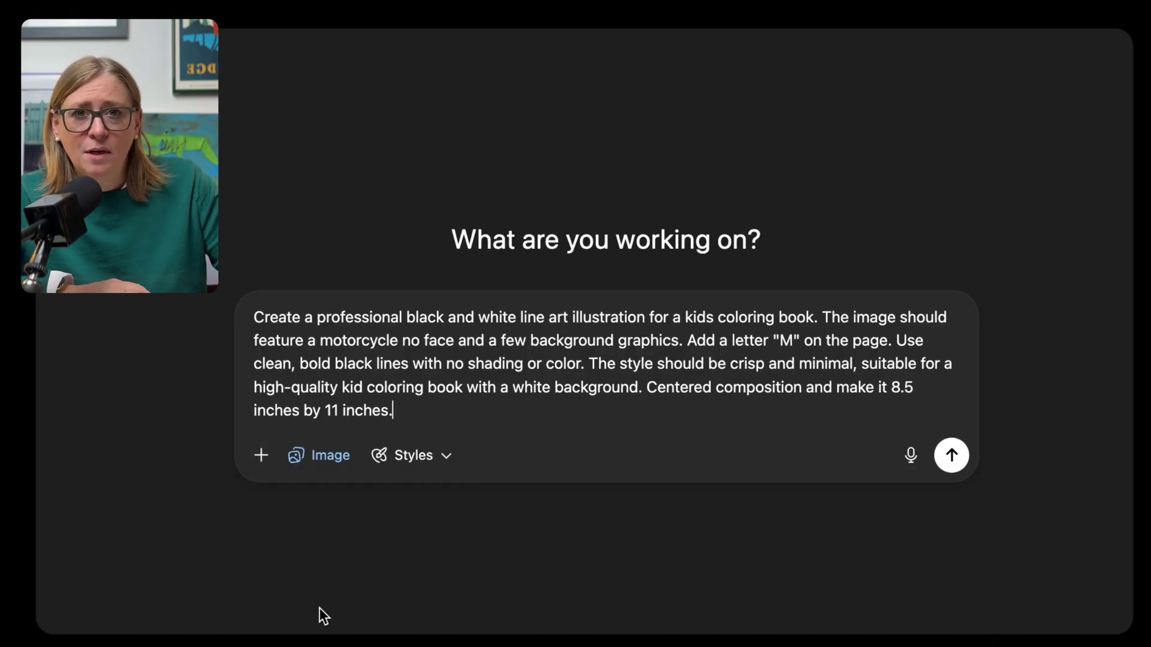
click(951, 457)
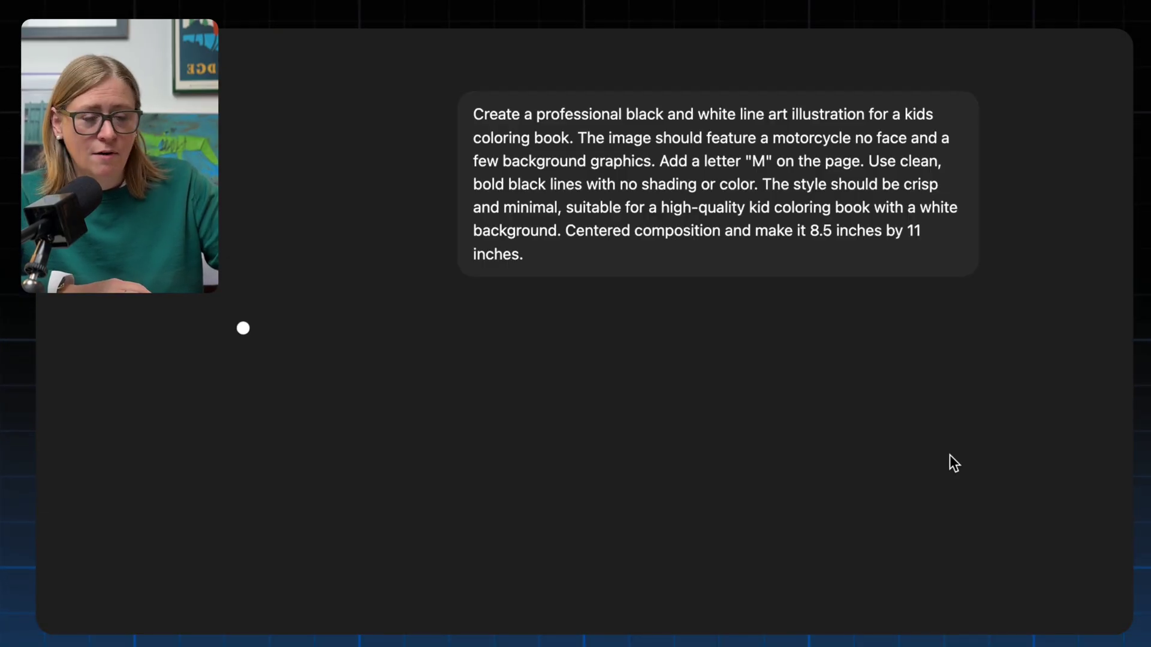
drag(950, 455, 451, 73)
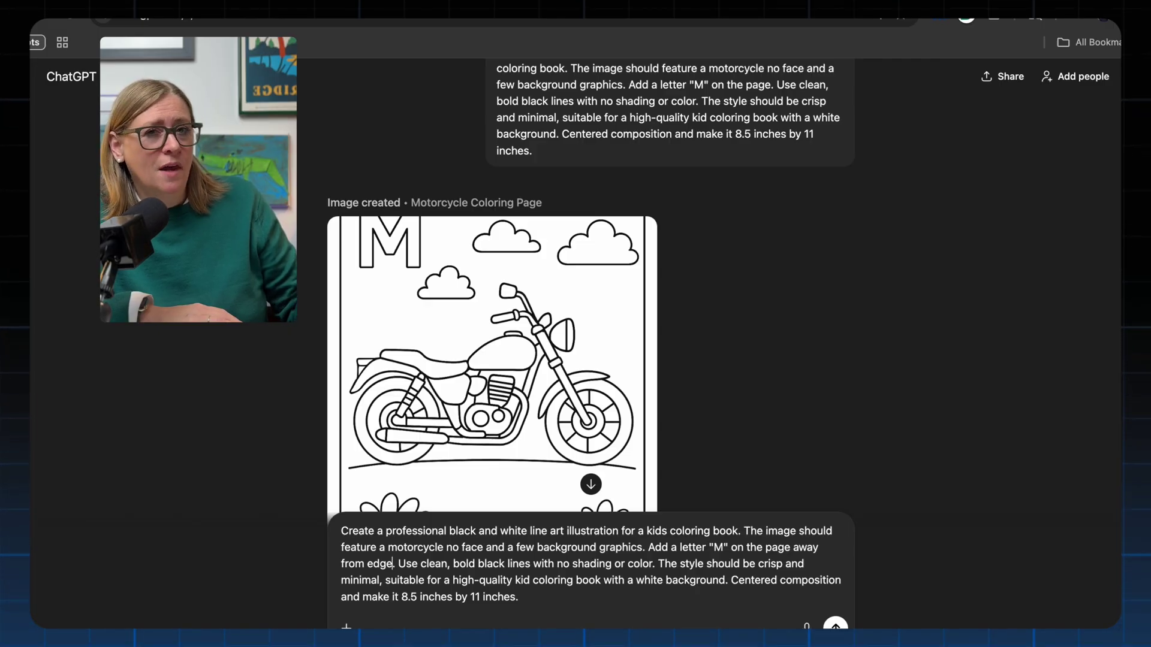
Send the revised M-away-from-edge prompt, then request a firetruck page with letter F
key(Return)
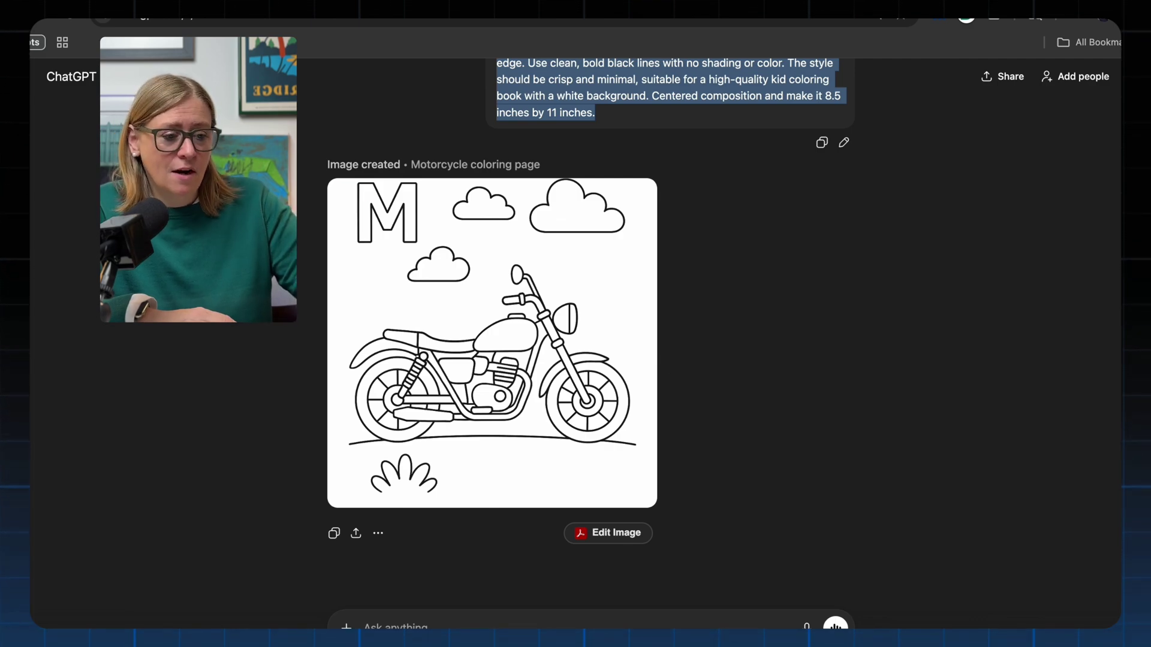
click(459, 565)
text(Create a professional black and white line art illustration for a kids coloring book. The image should feature a motorcycle no face and a few background graphics. Add a letter "M" on the page away from edge. Use clean, bold black lines with no shading or color. The style should be crisp and minimal, suitable for a high-quality kid coloring book with a white background. Centered composition and make it 8.5 inches by 11 inches.)
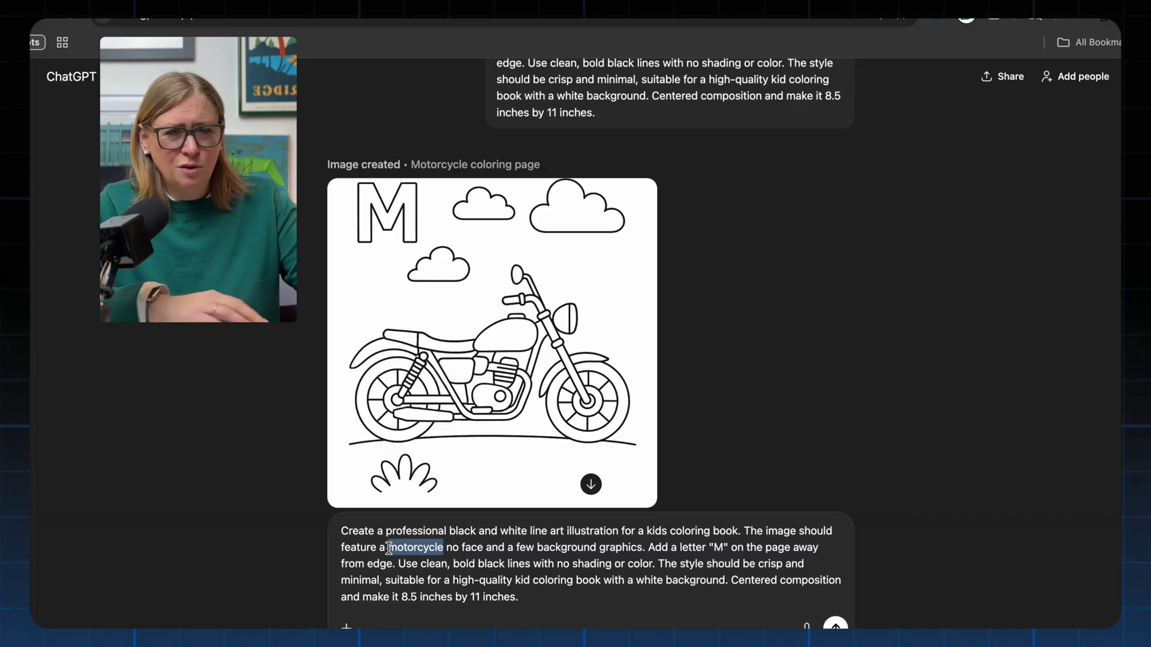
text(firetruck)
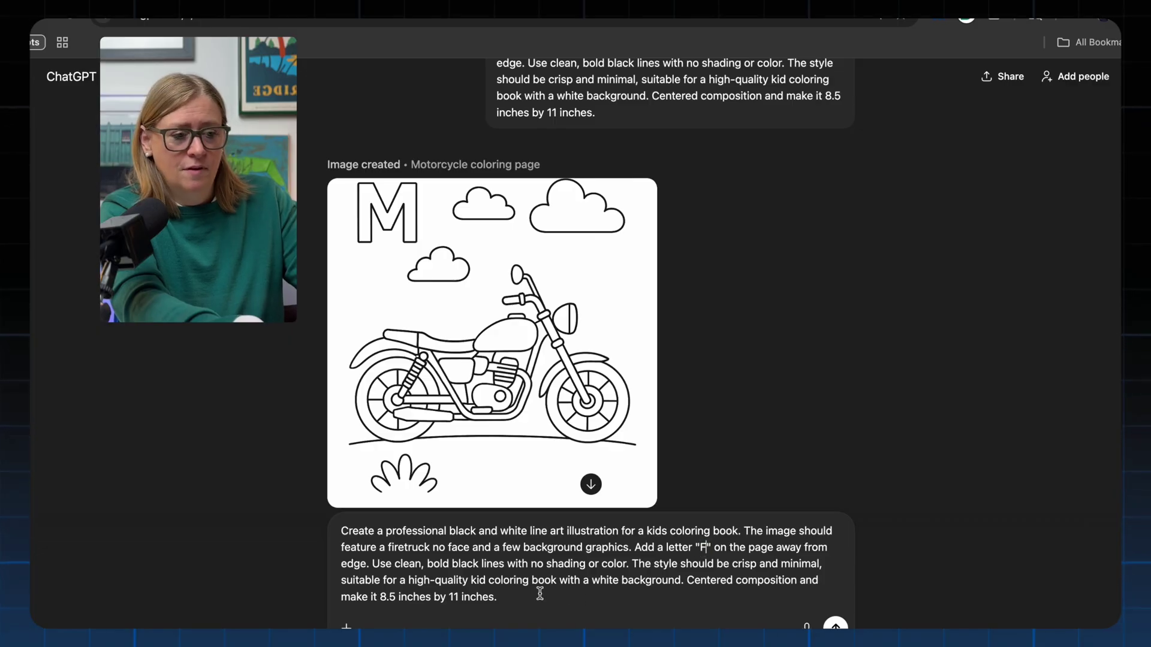
key(super+a)
key(ctrl+c)
key(Return)
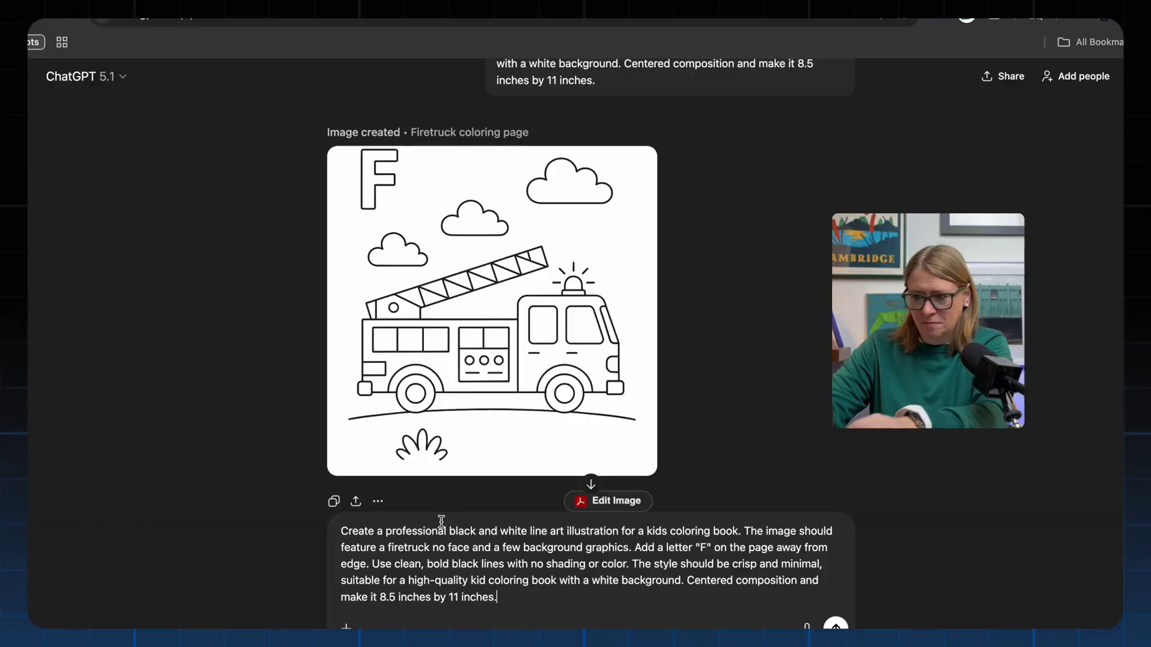
Resubmit the prompt to feature a helicopter with a capital outlined letter H
double_click(403, 547)
text(feature a helicopter no face and a few background graphics. Add a letter "h" on the page away from)
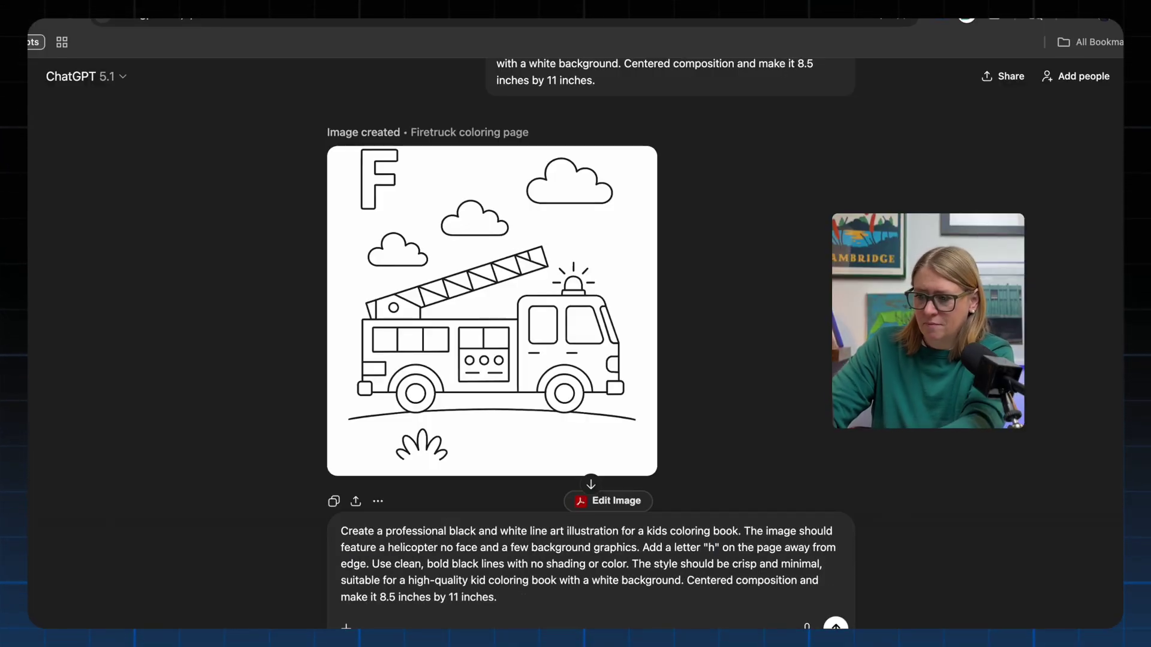
key(BackSpace)
text(H)
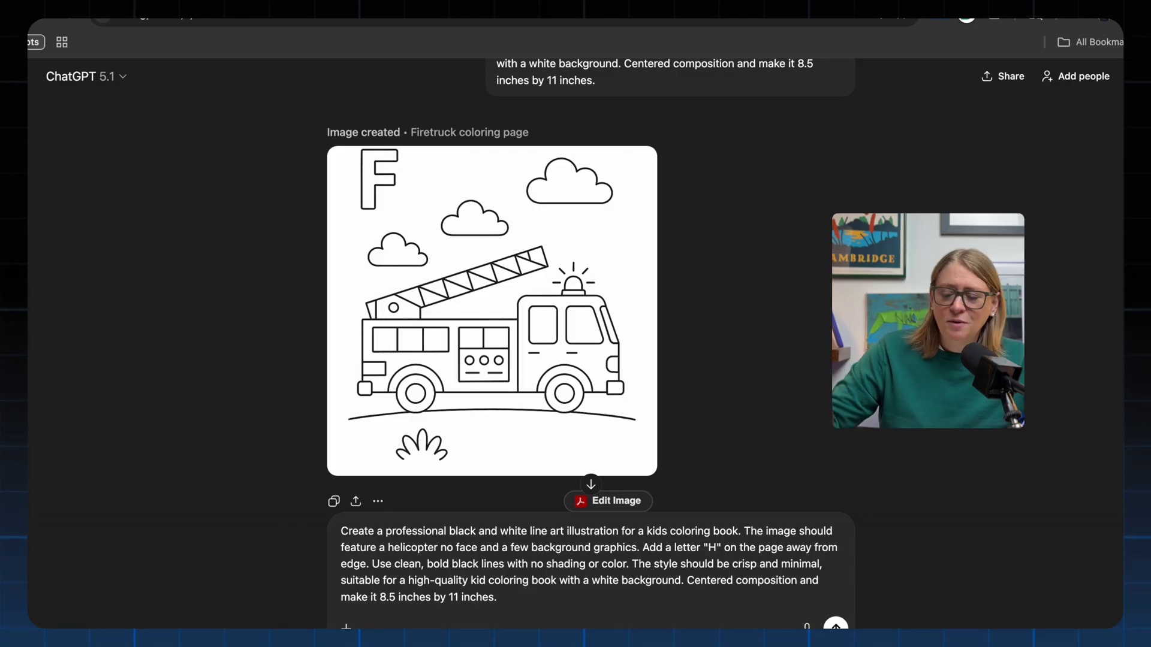
key(Return)
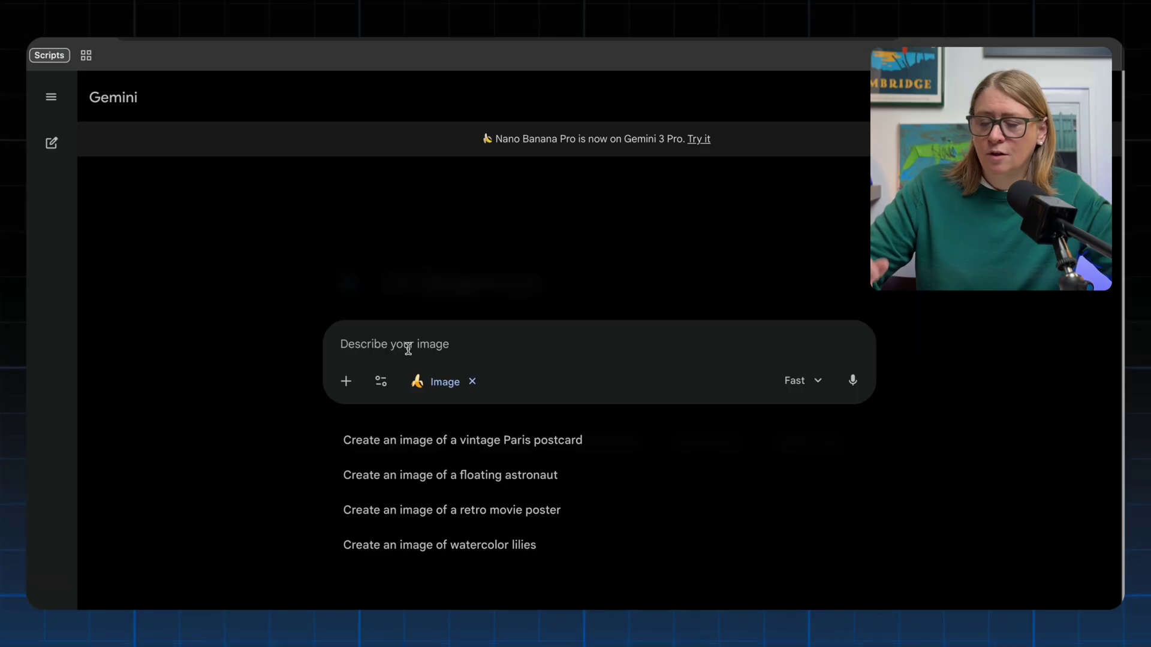
Generate the firetruck page in Gemini Image mode, then resend asking for an outlined F
key(ctrl+v)
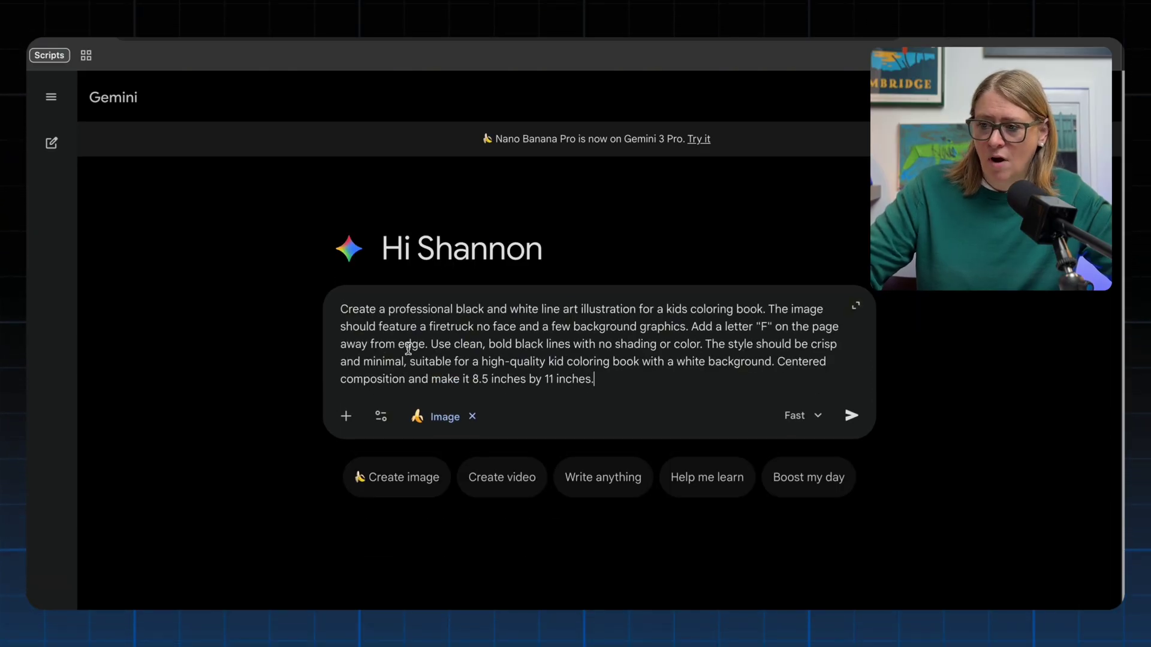
click(855, 408)
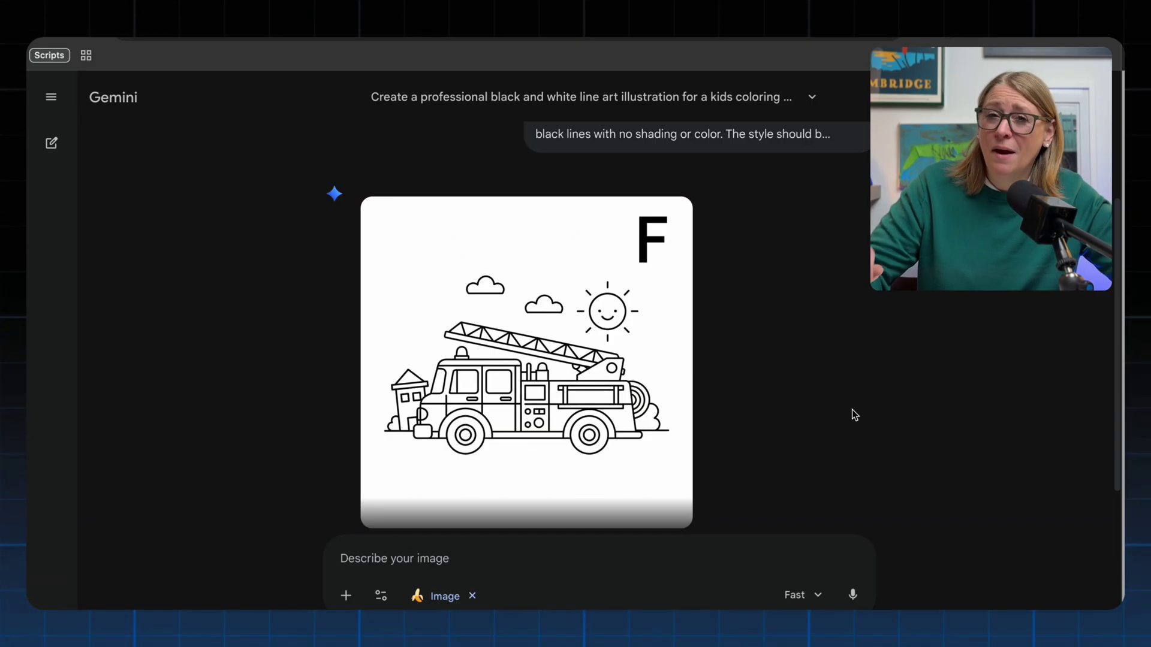
key(ctrl+v)
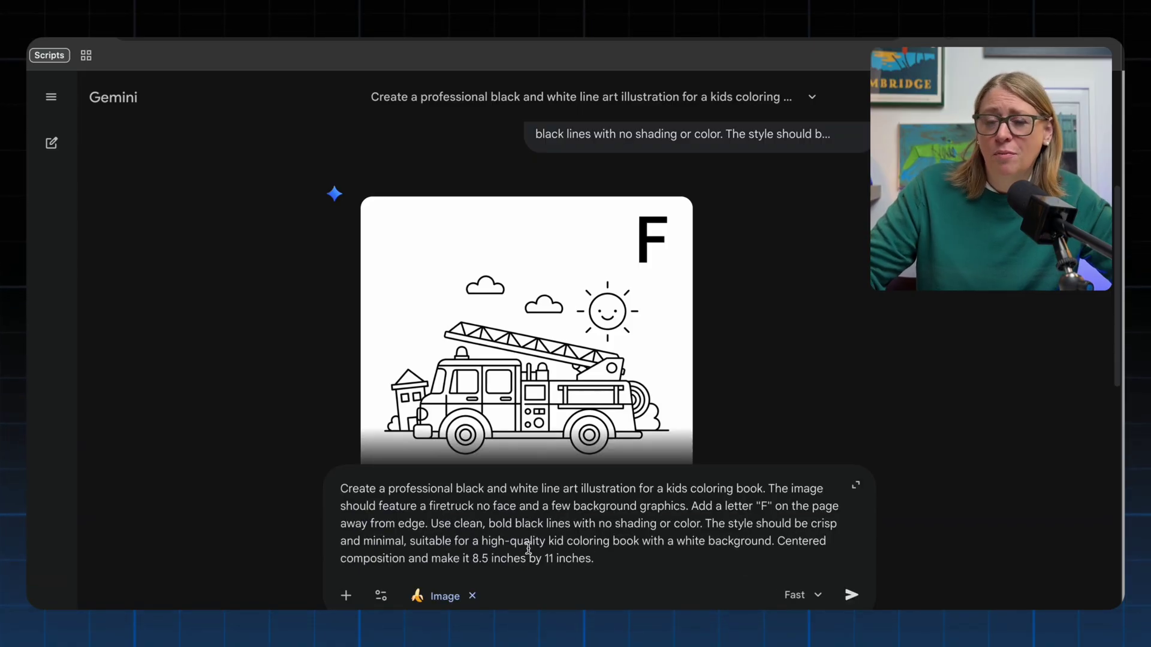
text(outline)
key(Return)
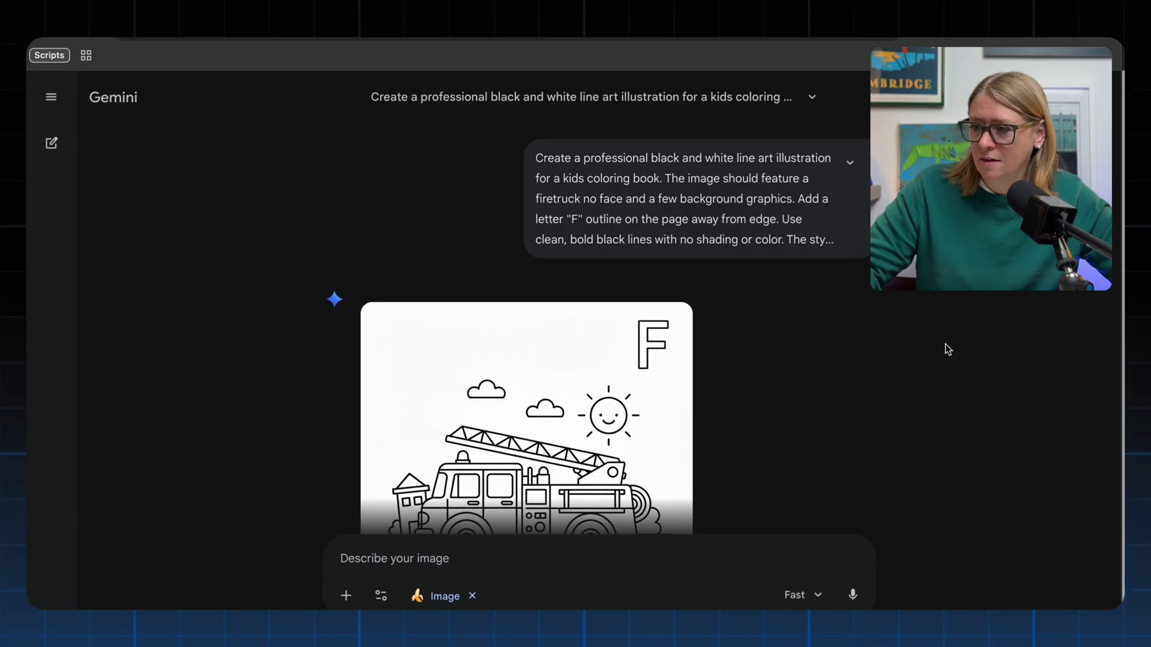
scroll(947, 348, down, 2)
Paste the prompt again with 'helicopter' replacing 'firetruck' and send it
mouse_move(565, 293)
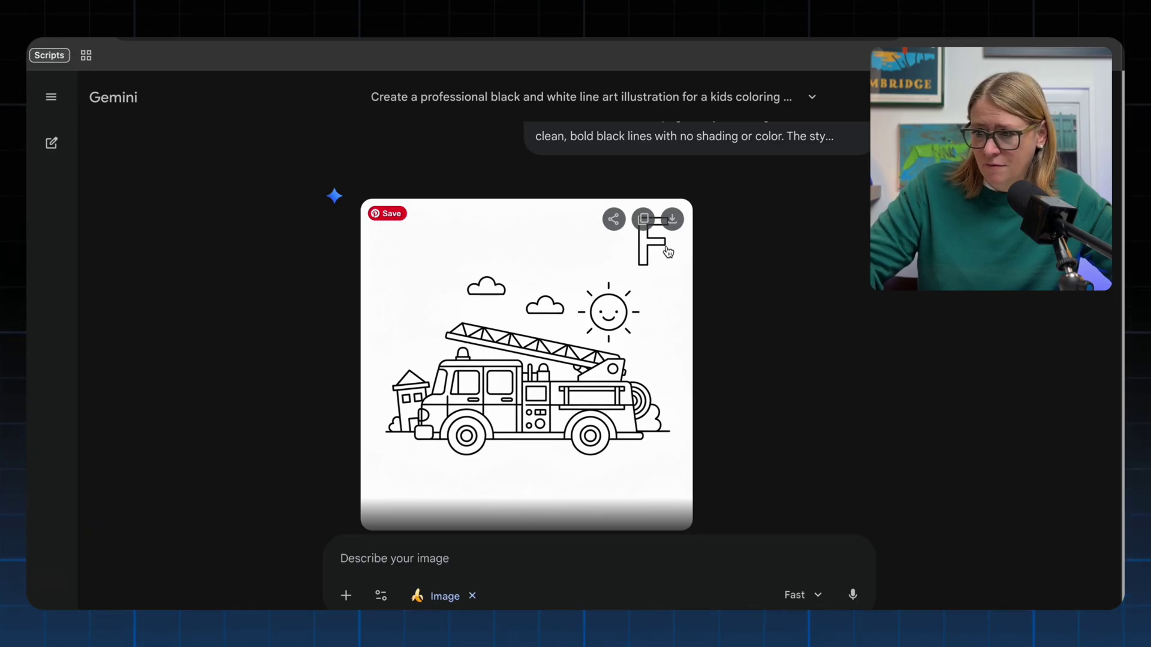
key(ctrl+v)
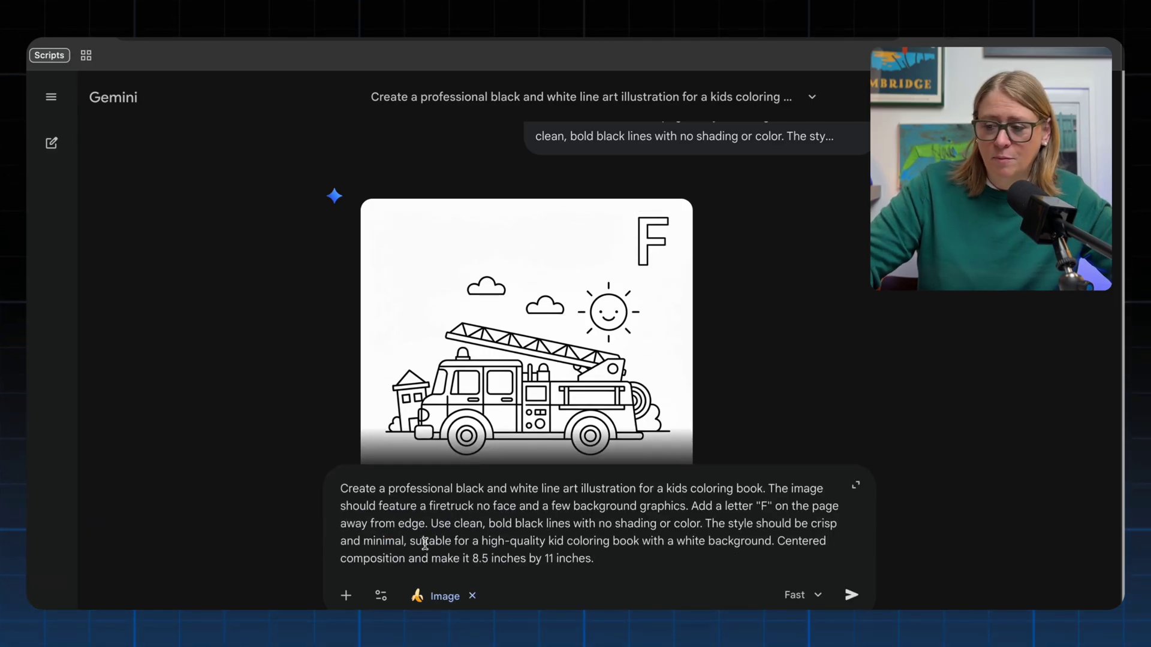
double_click(453, 506)
text(helicopter)
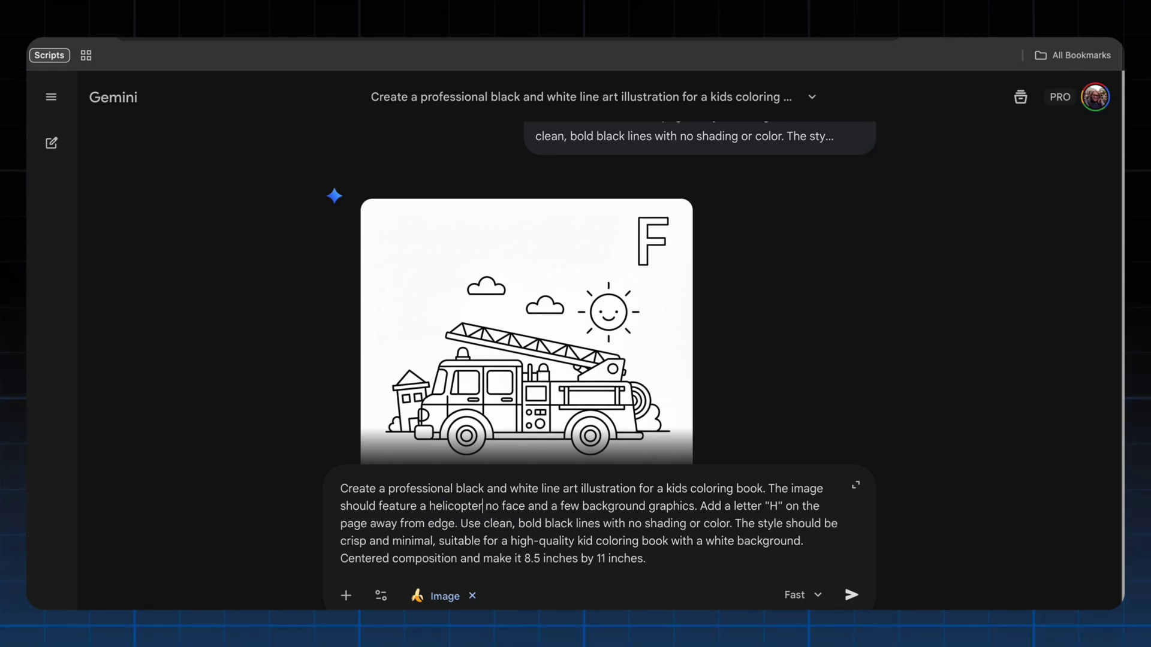
key(Return)
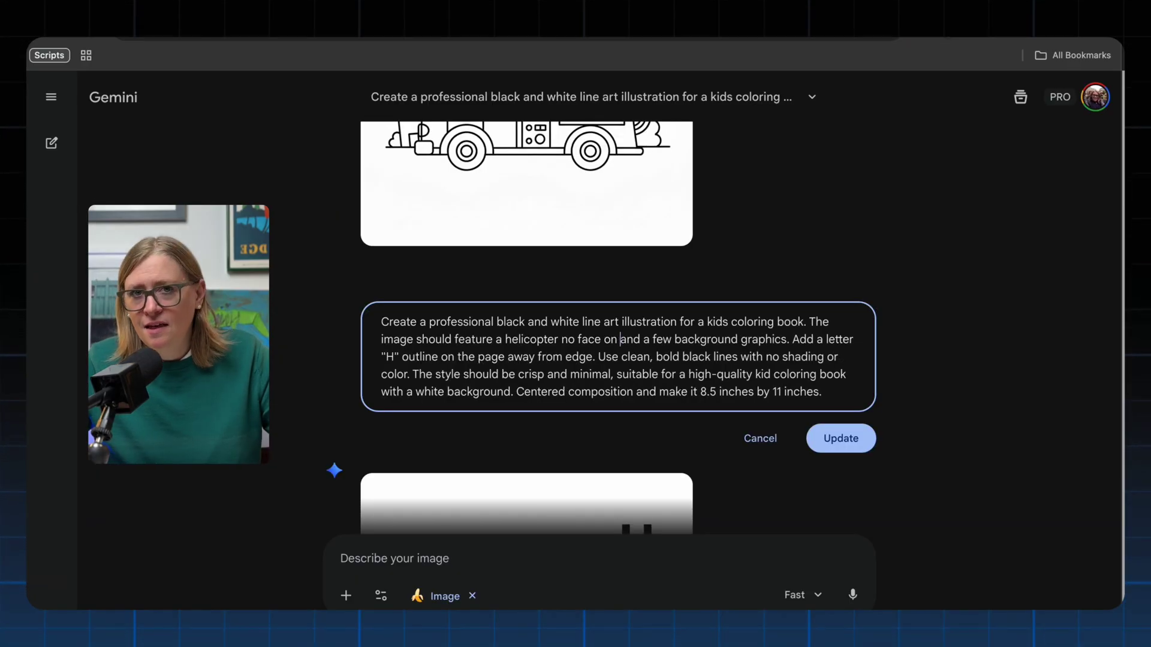
Edit the helicopter prompt to say 'no face on any graphic' and resubmit it
key(BackSpace)
key(BackSpace)
key(BackSpace)
key(BackSpace)
key(BackSpace)
text(graphic)
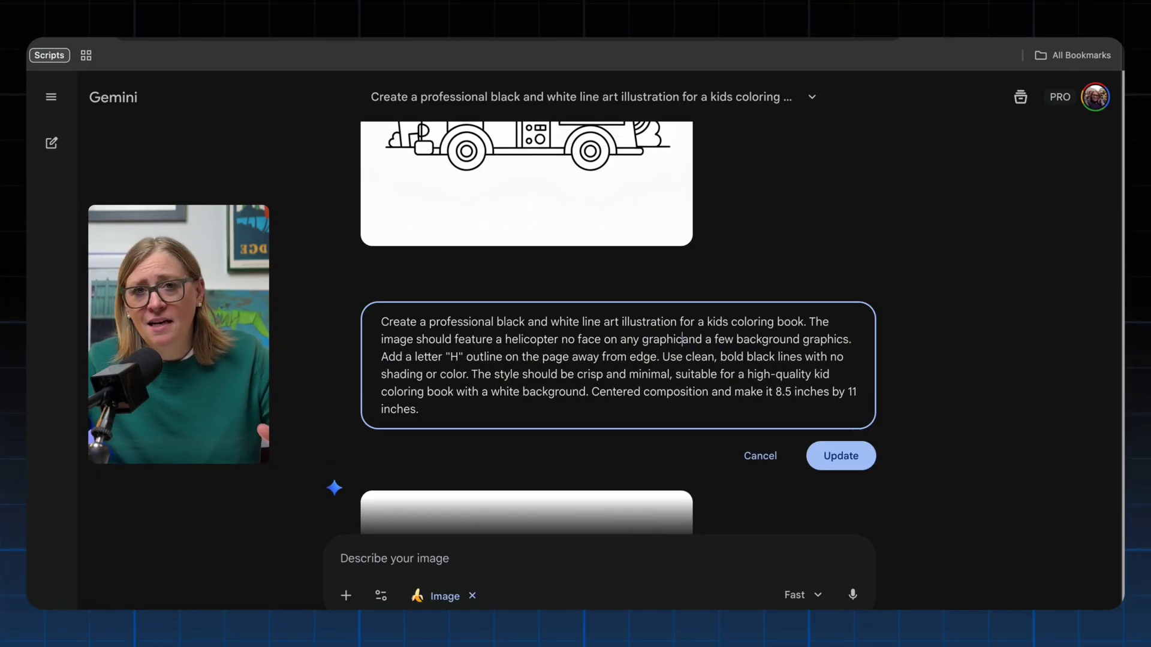
click(850, 447)
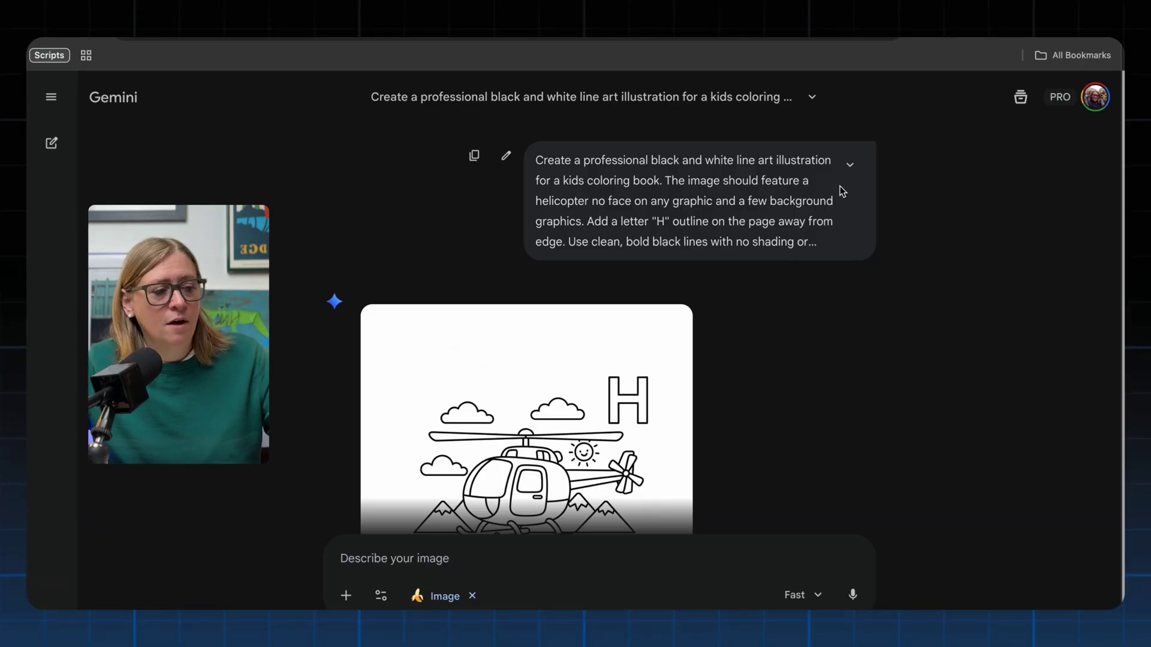
Expand the full helicopter prompt text and copy it
scroll(841, 189, down, 2)
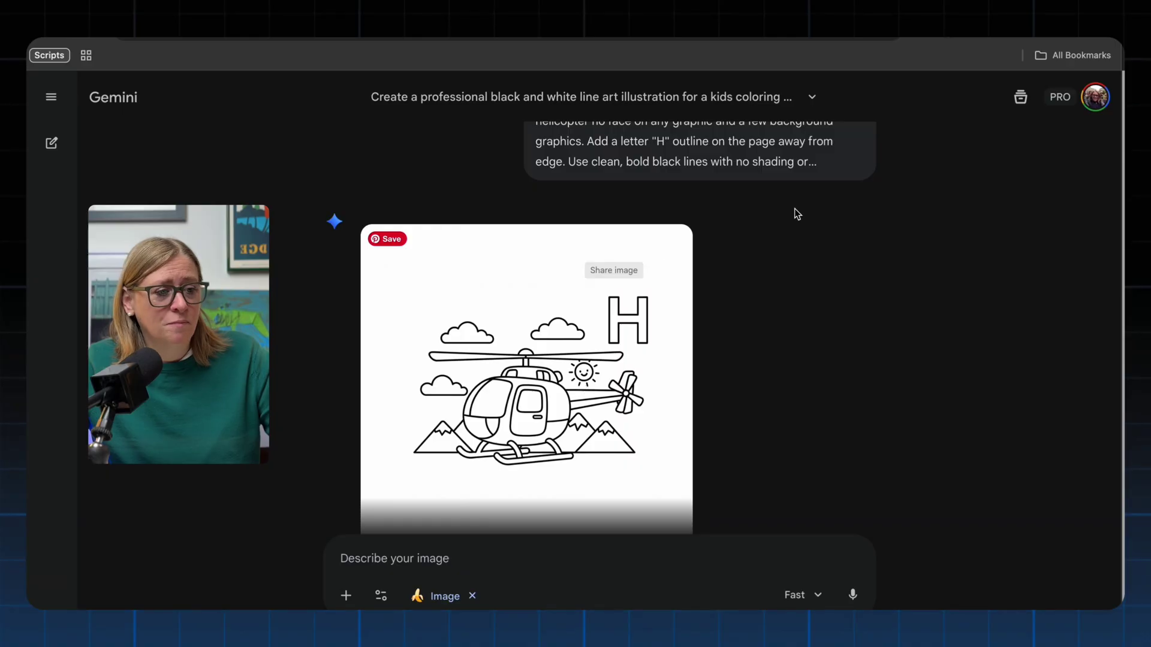
scroll(861, 252, up, 10)
scroll(862, 254, down, 5)
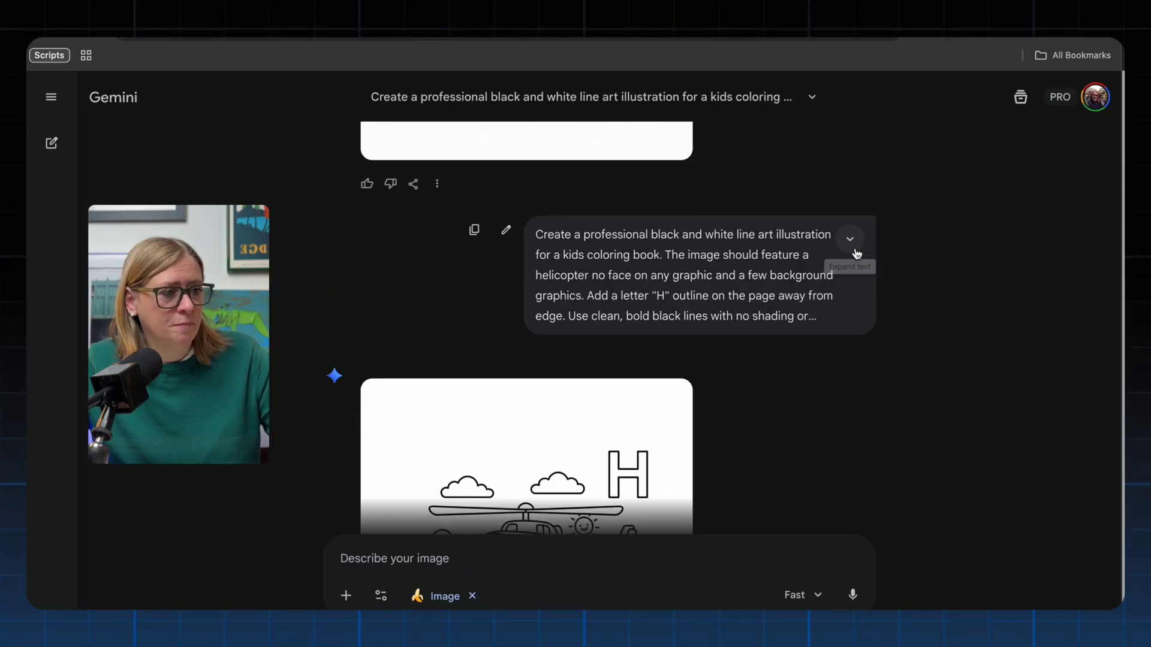
click(850, 238)
click(473, 228)
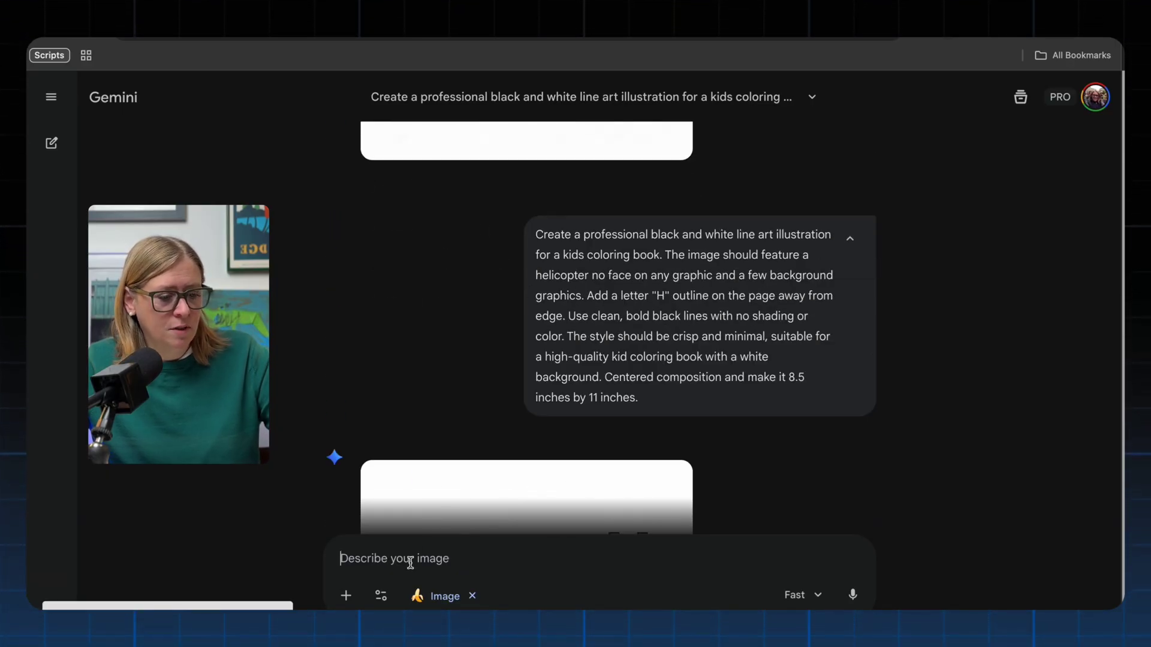
Send the copied helicopter prompt, then change the letter H to M for the motorcycle and resend
key(ctrl+v)
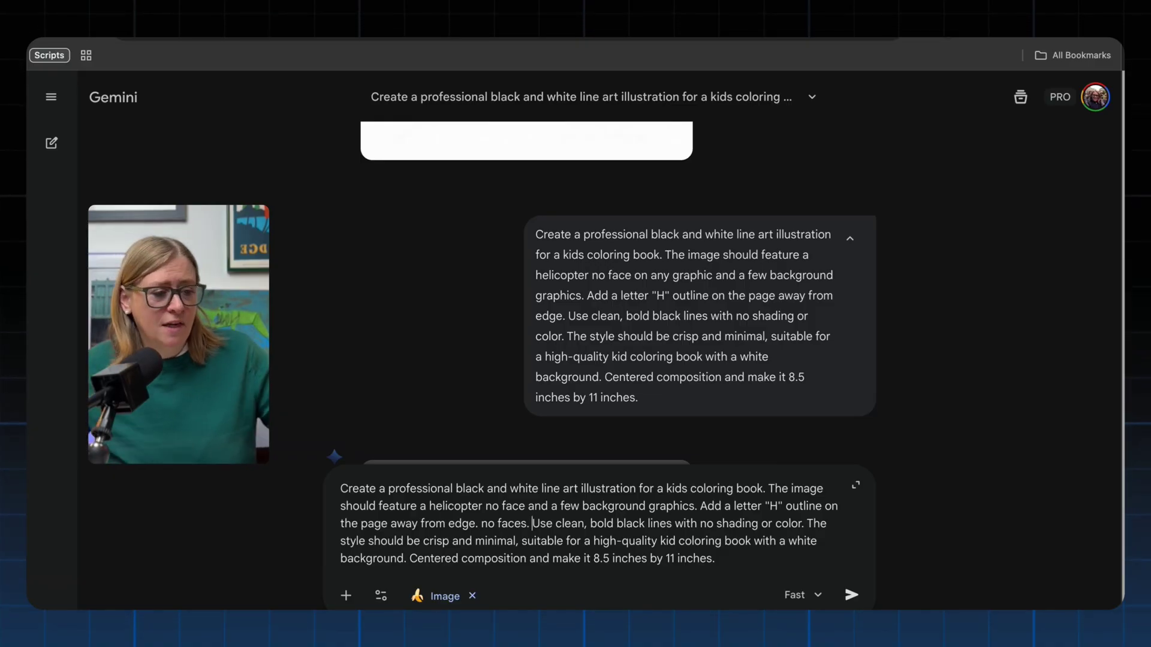
click(851, 595)
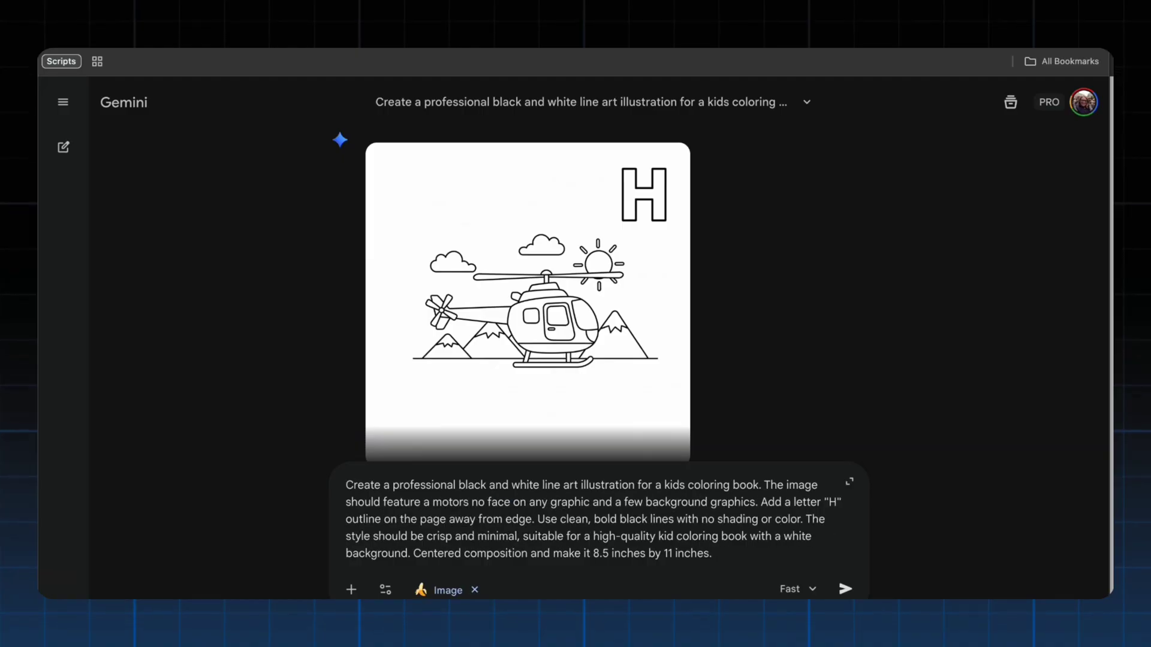
key(BackSpace)
text(M)
click(845, 591)
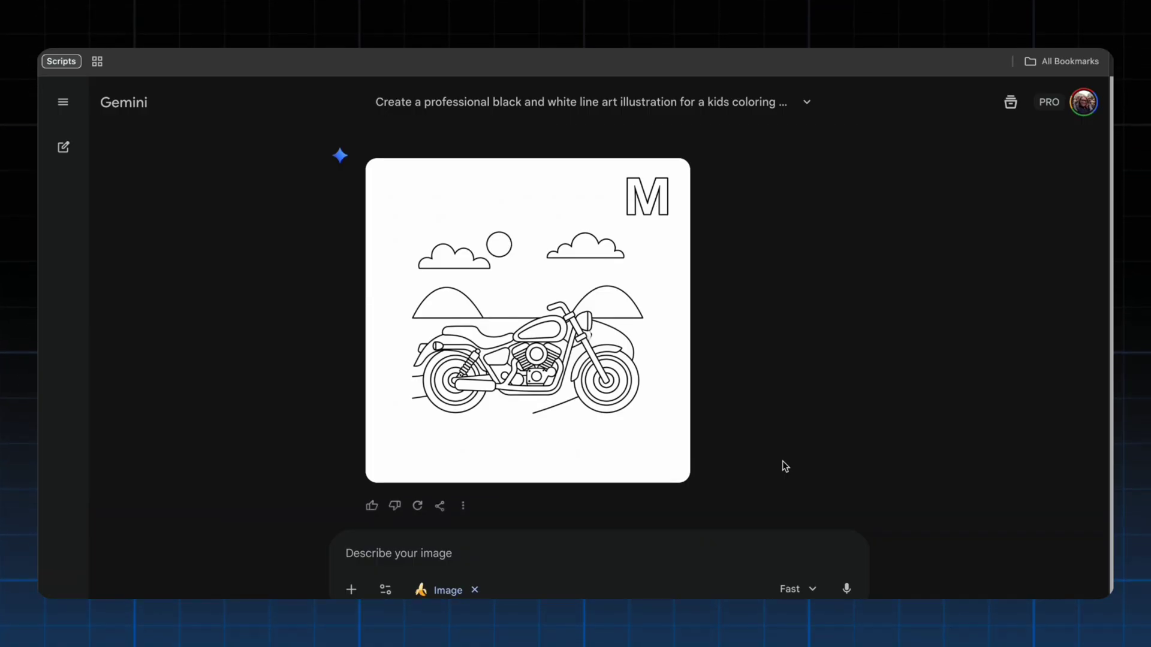
Paste the saved prompt and submit it for another motorcycle image
mouse_move(530, 413)
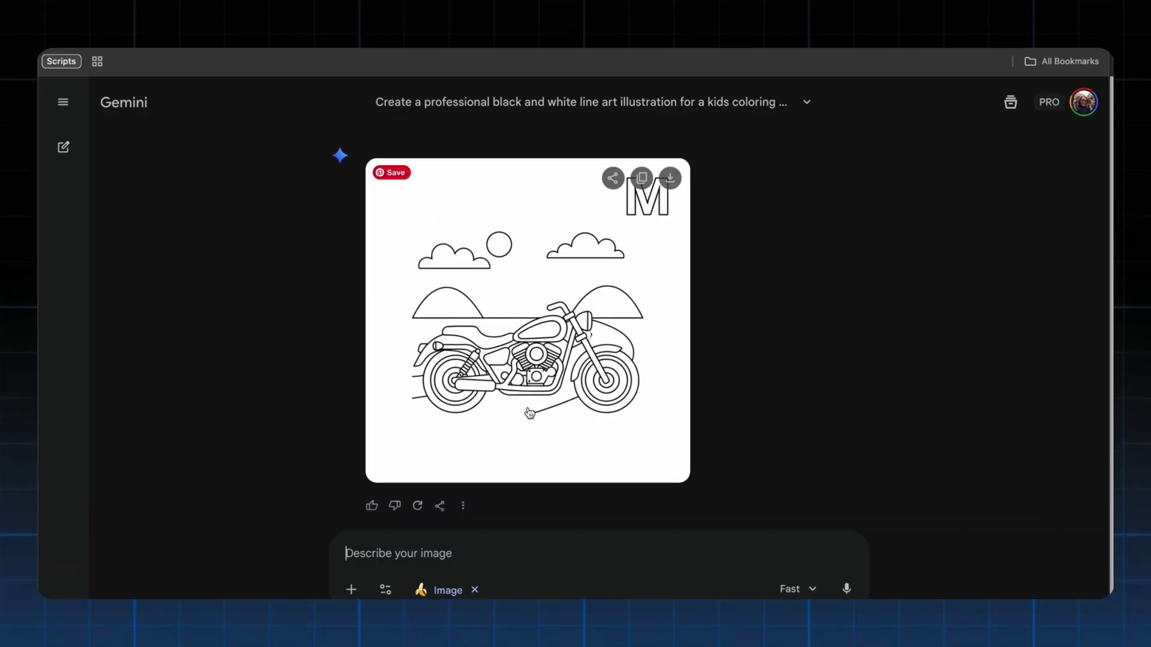
key(ctrl+v)
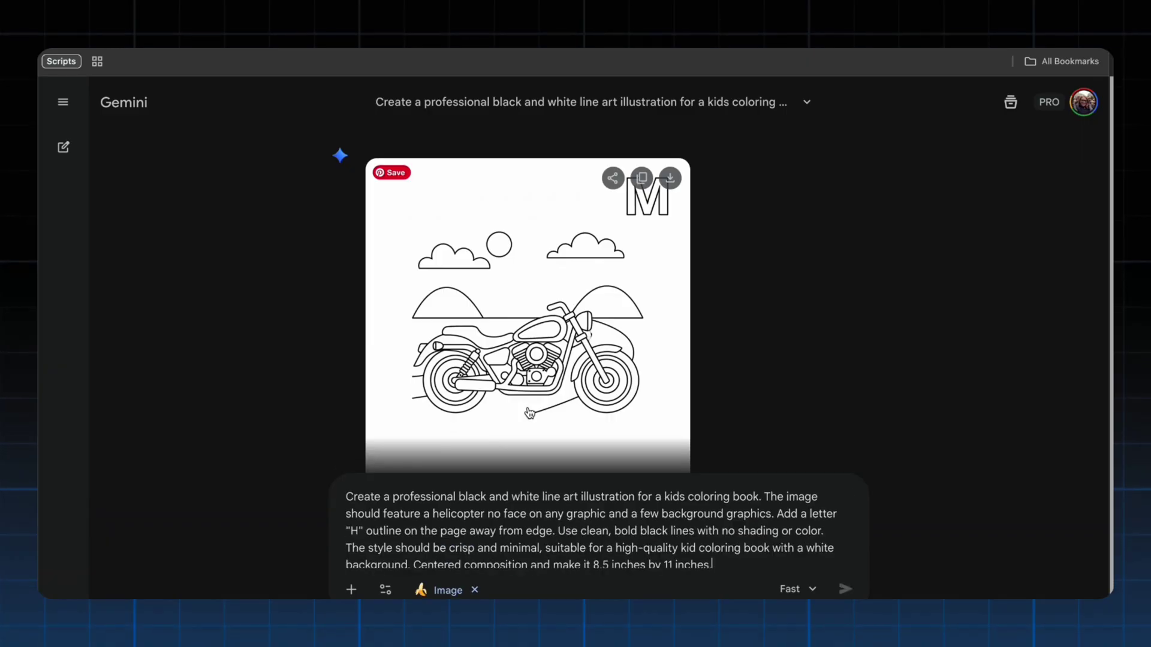
scroll(781, 213, up, 3)
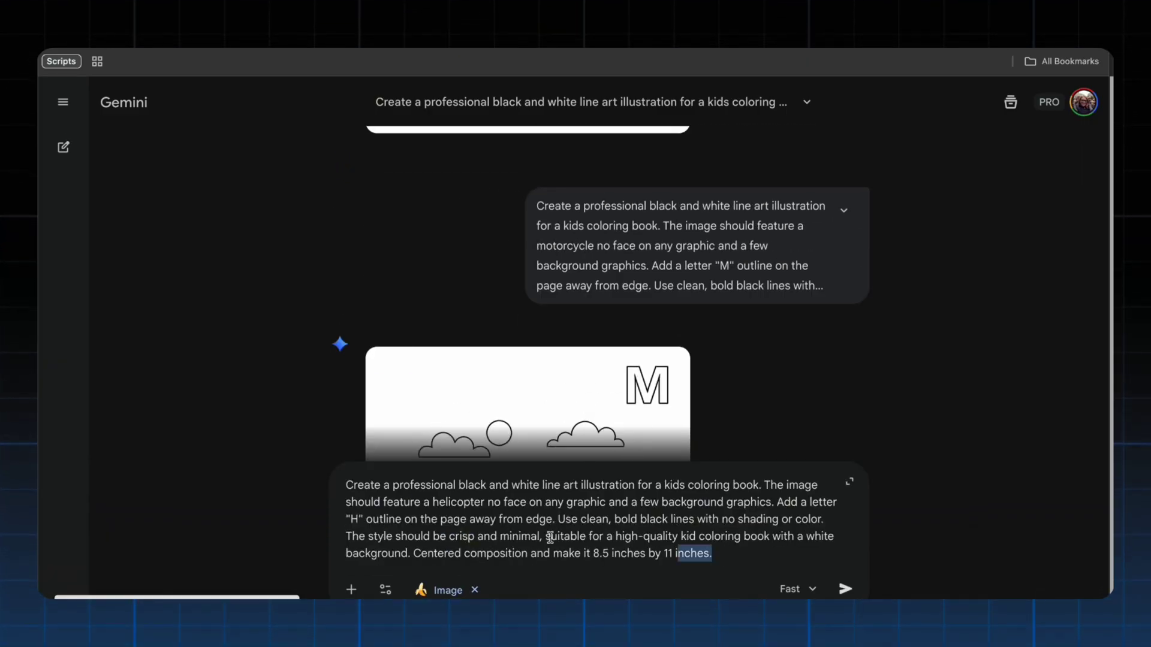
key(Return)
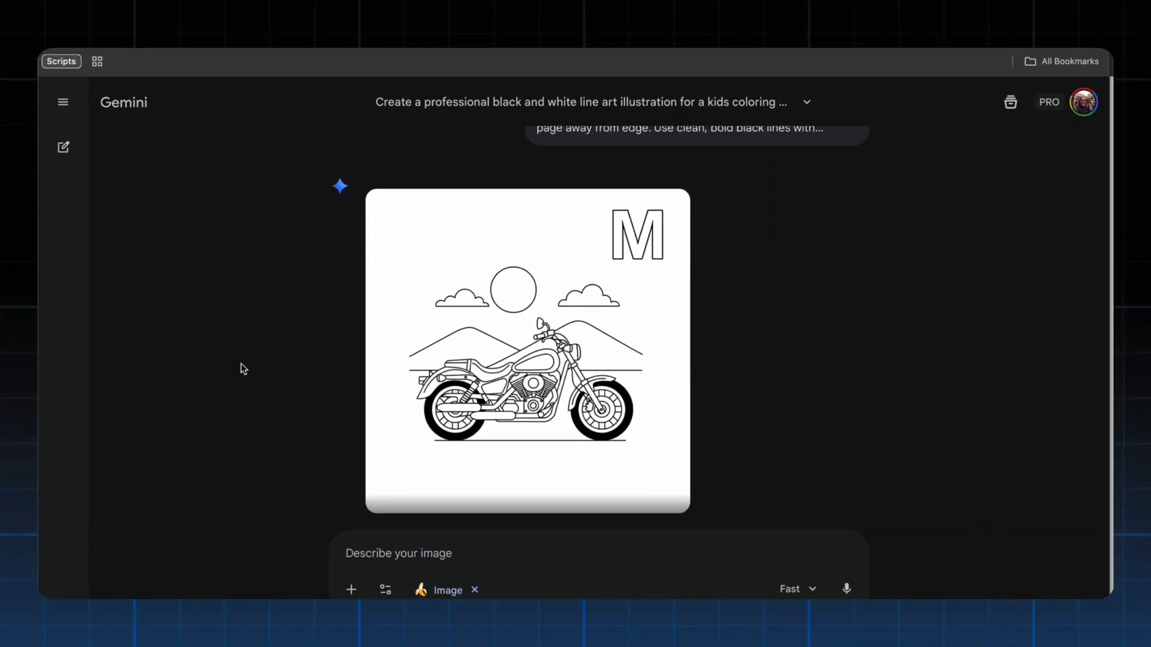
Scroll back through the earlier firetruck and helicopter pages to compare them
scroll(243, 368, up, 7)
scroll(243, 368, up, 8)
scroll(243, 368, down, 11)
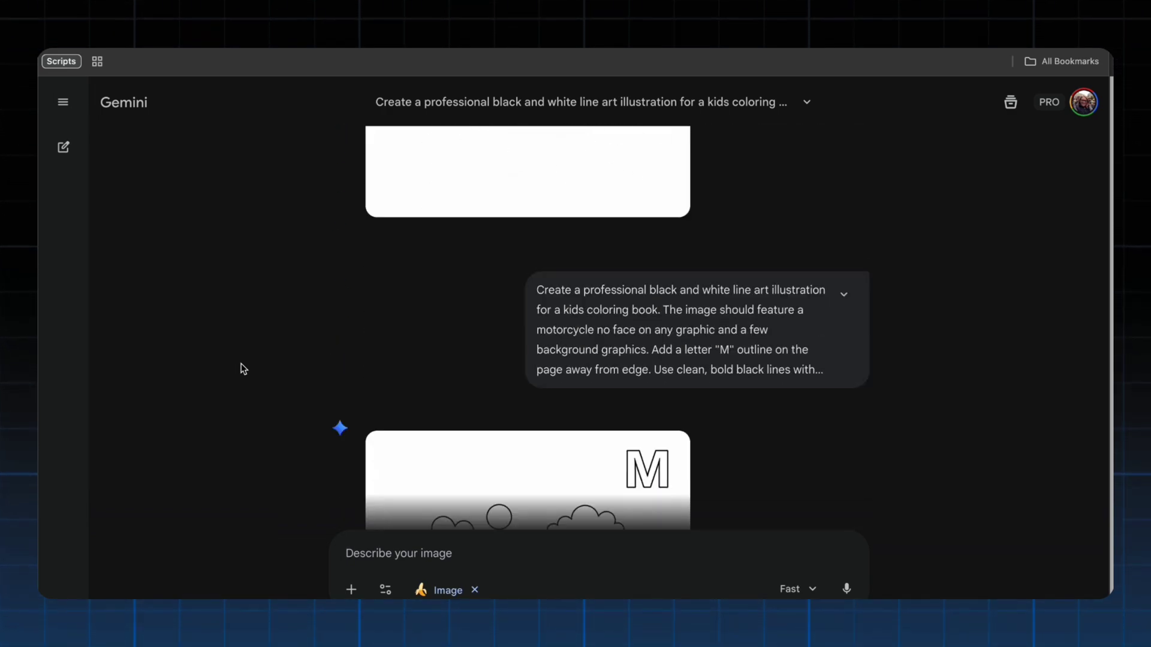
scroll(285, 440, down, 4)
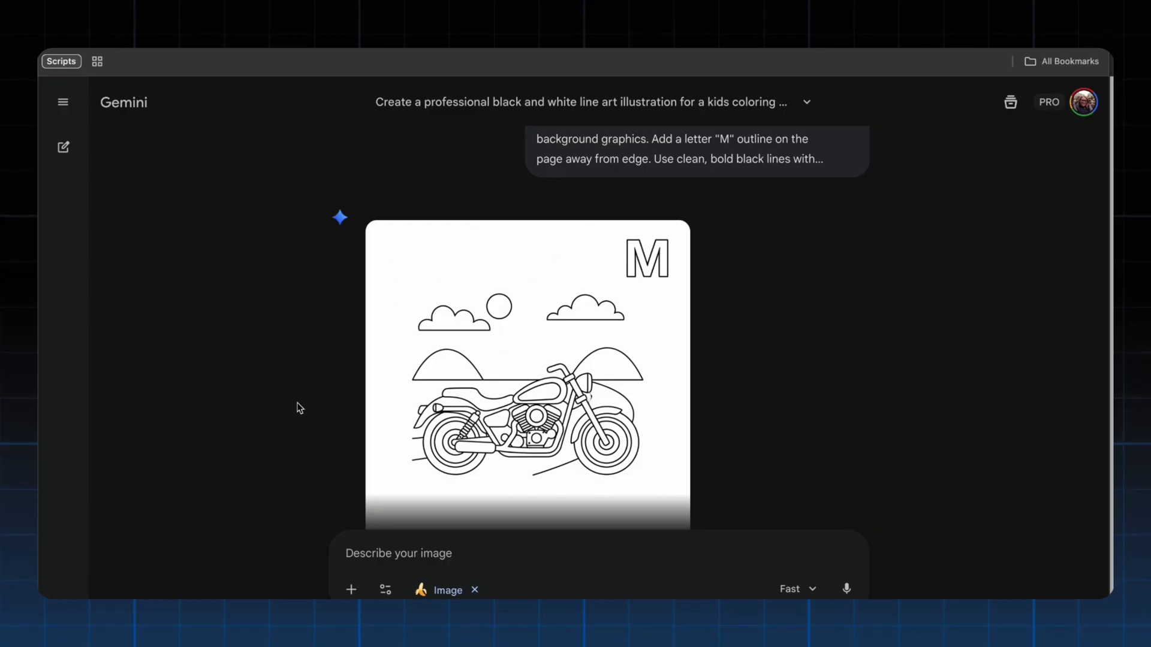
scroll(300, 409, down, 1)
mouse_move(499, 376)
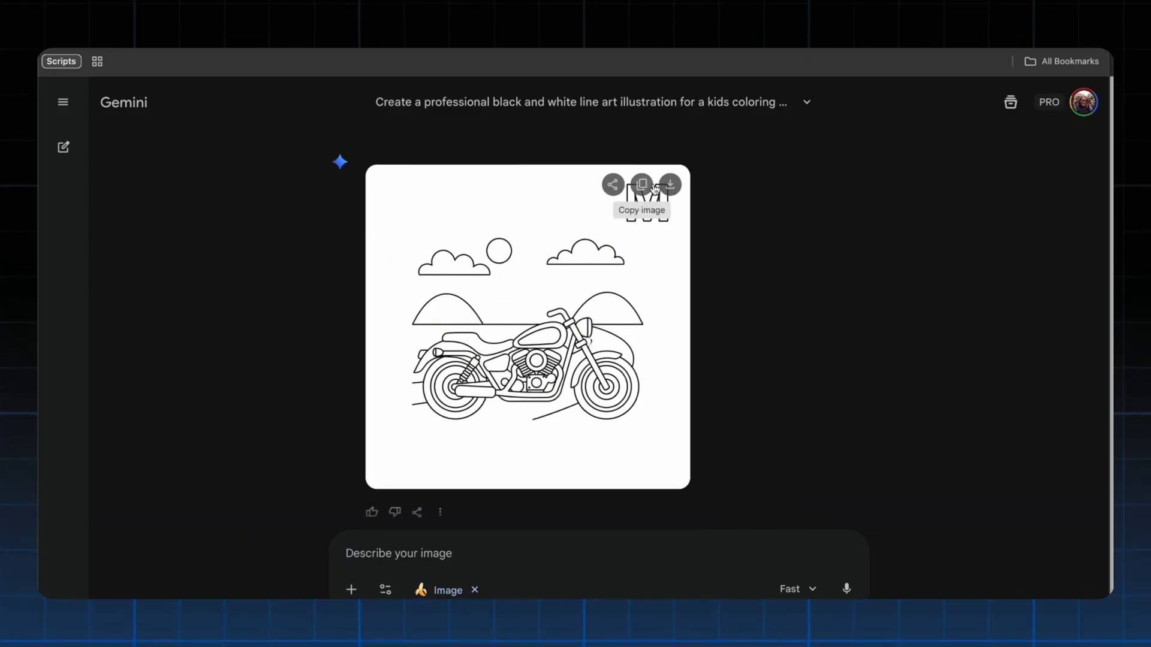
scroll(672, 191, up, 6)
scroll(672, 190, up, 6)
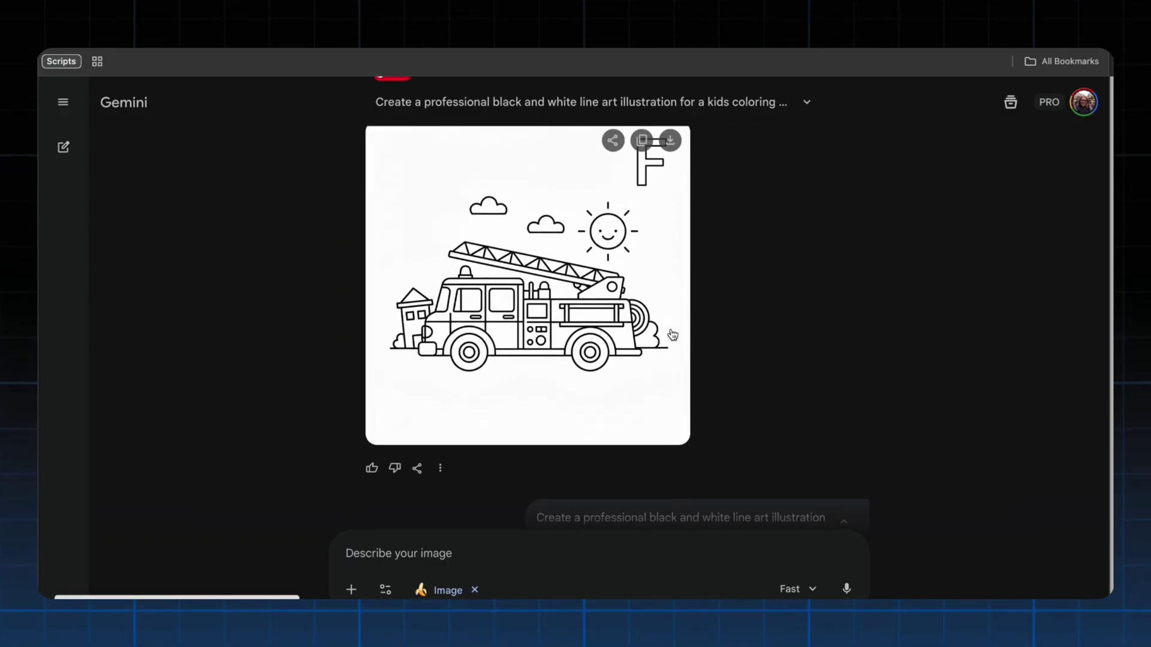
scroll(528, 300, down, 10)
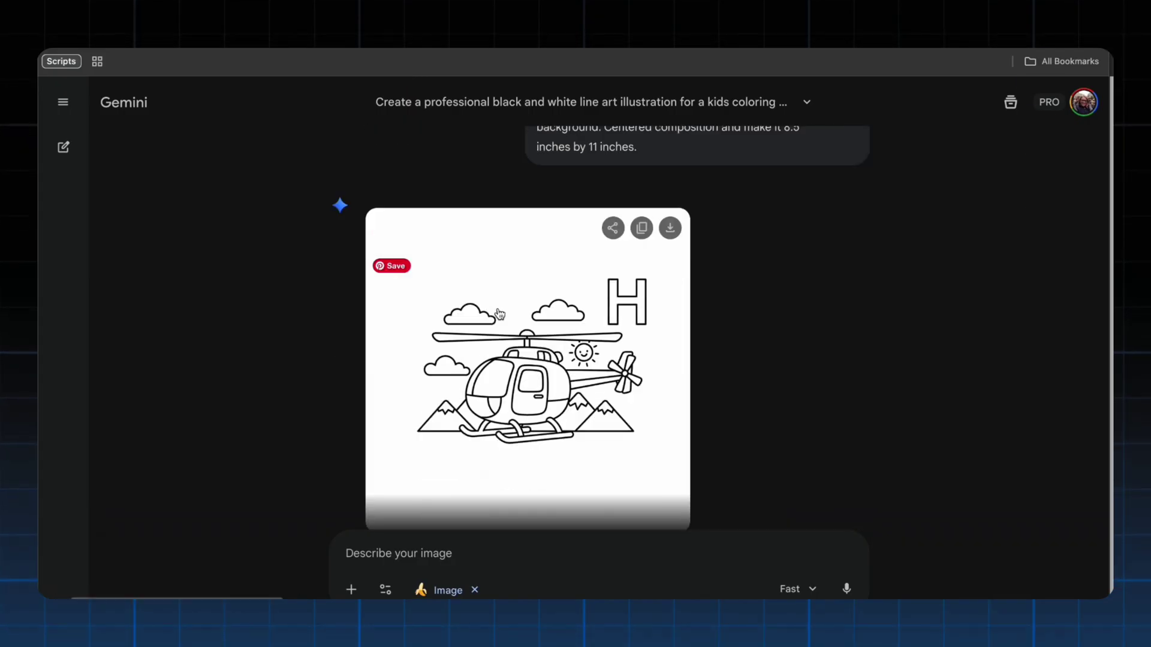
Paste the motorcycle prompt into the request box and send it again
click(411, 548)
key(ctrl+v)
click(844, 589)
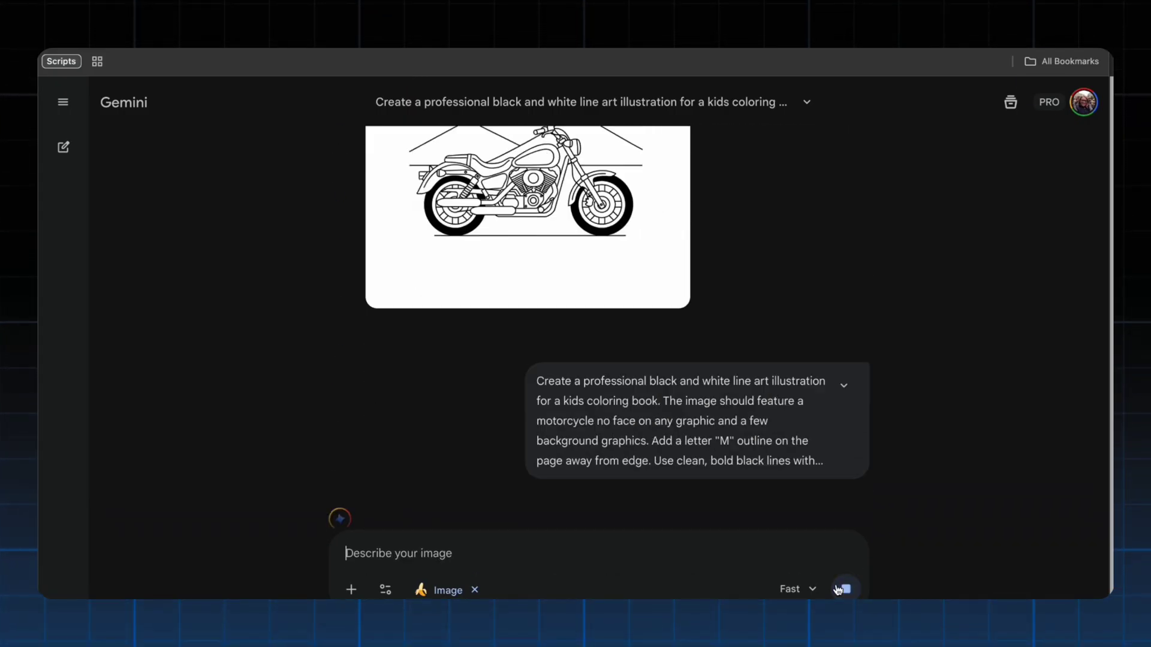
In a new chat, paste the motorcycle prompt with 'no faces.' inserted after 'edge.' and send it
click(76, 154)
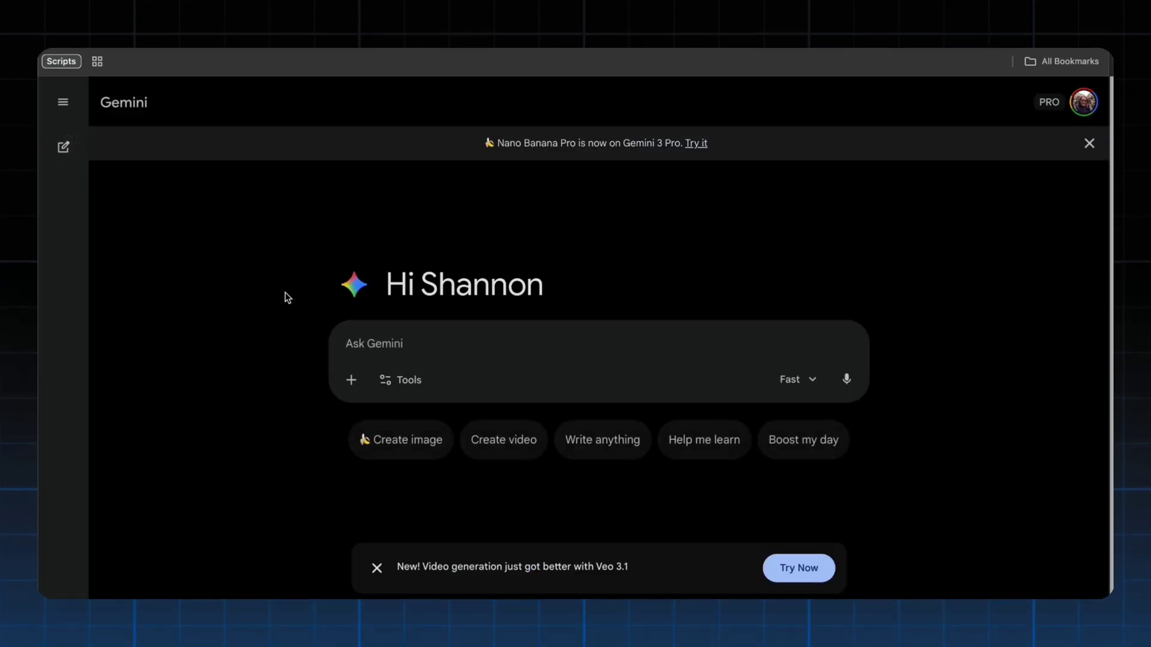
key(ctrl+v)
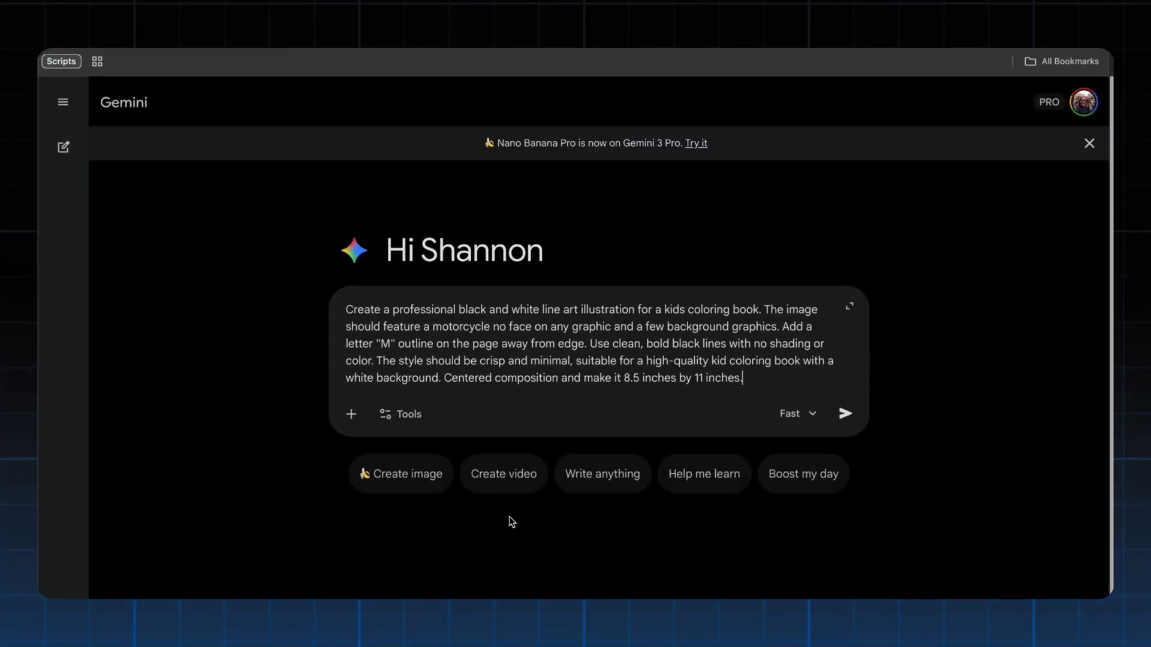
click(590, 346)
text(no faces.)
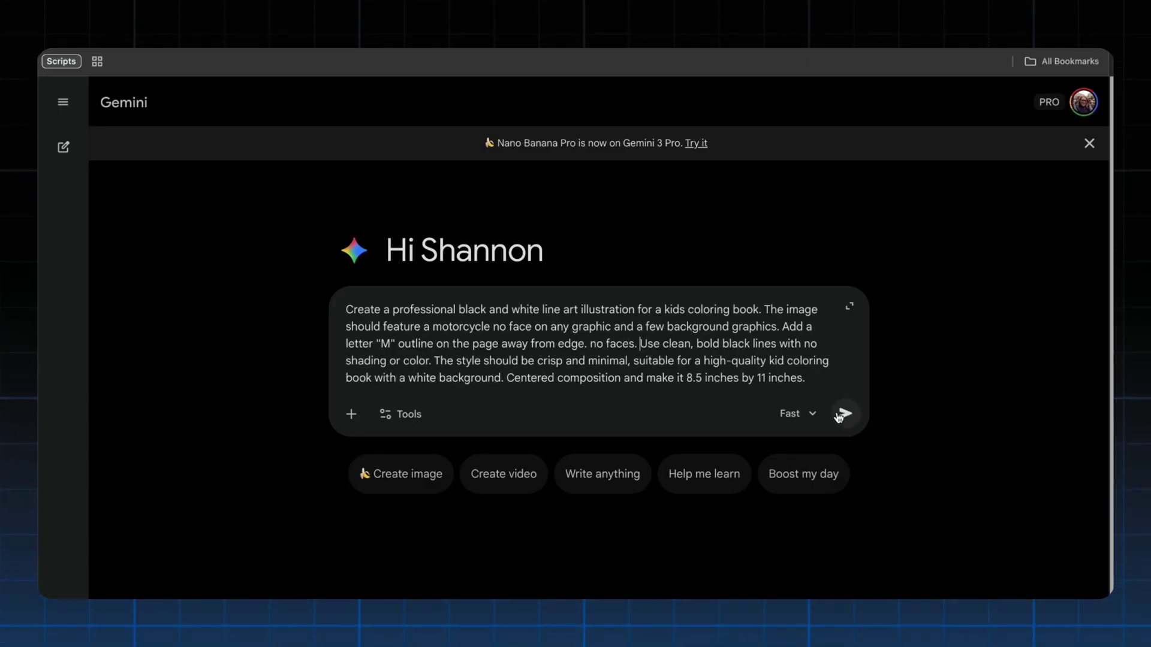
click(843, 414)
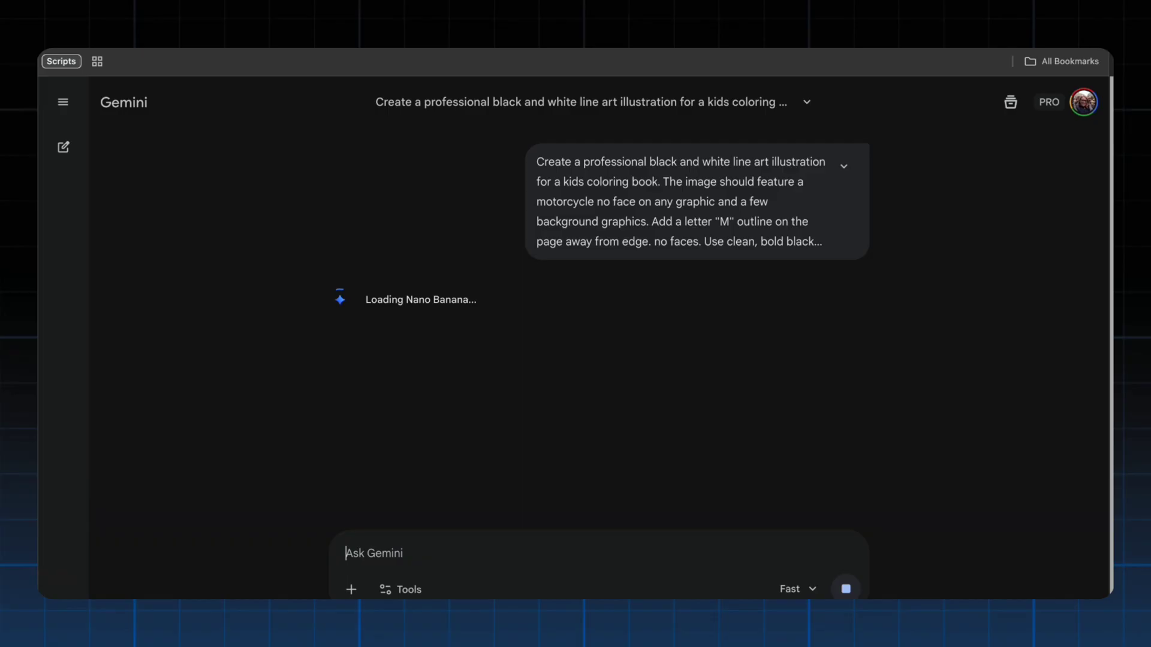
Ask Gemini for a motorcycle kids coloring-book page with an outlined "M"
text(create a )
text(motoros)
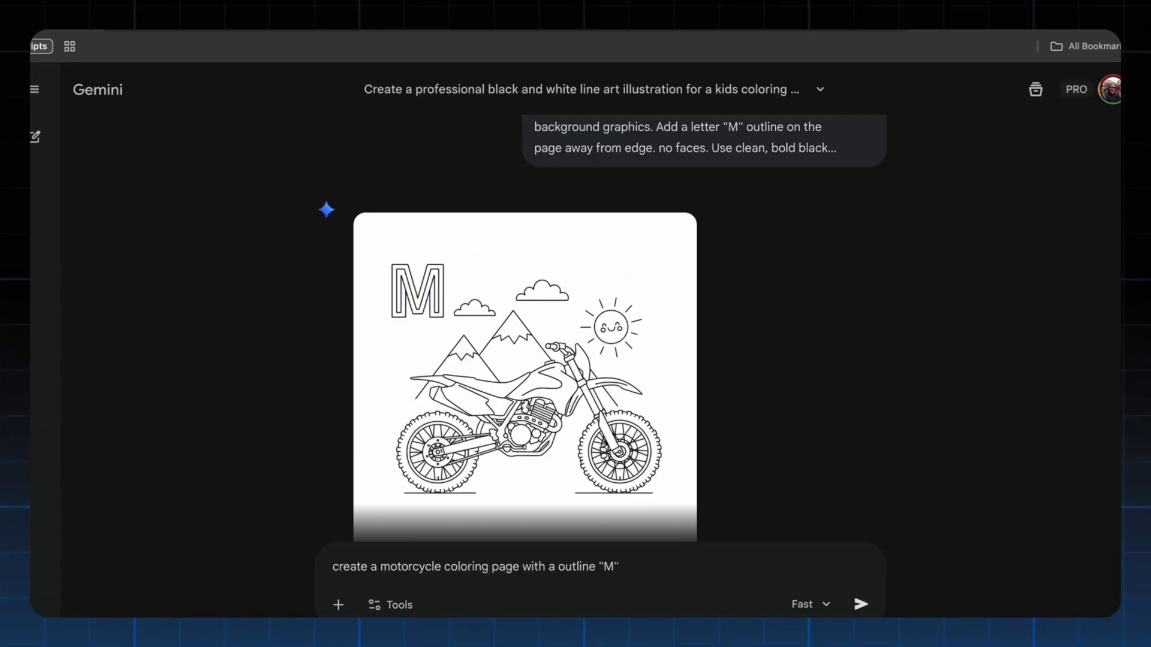
text(book)
key(Return)
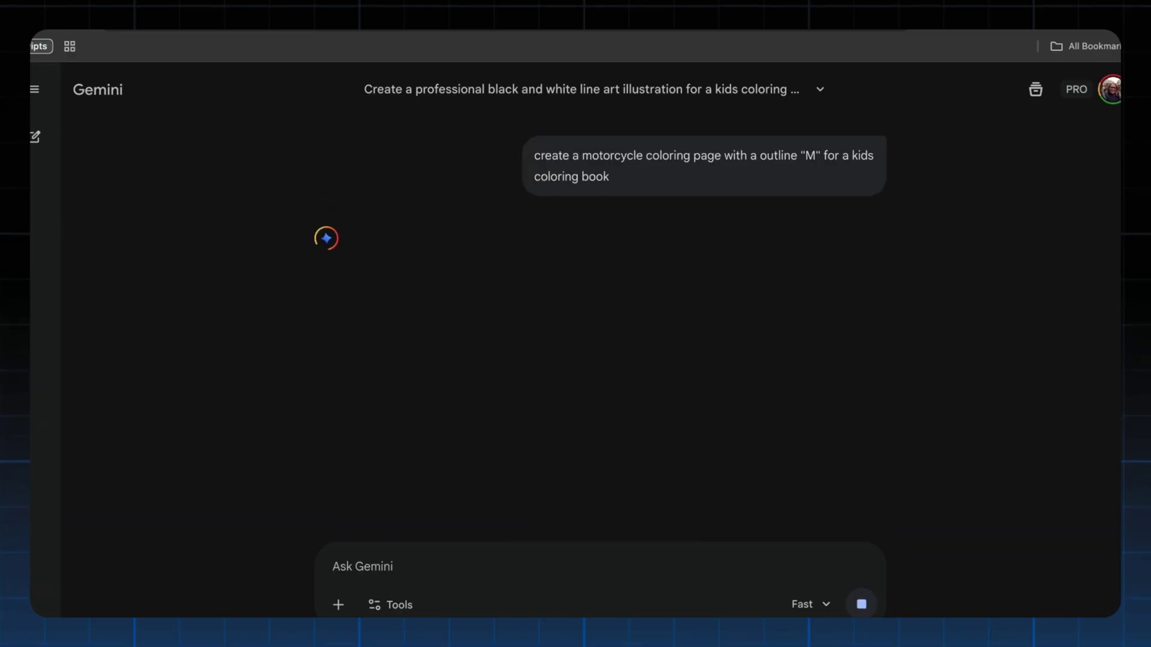